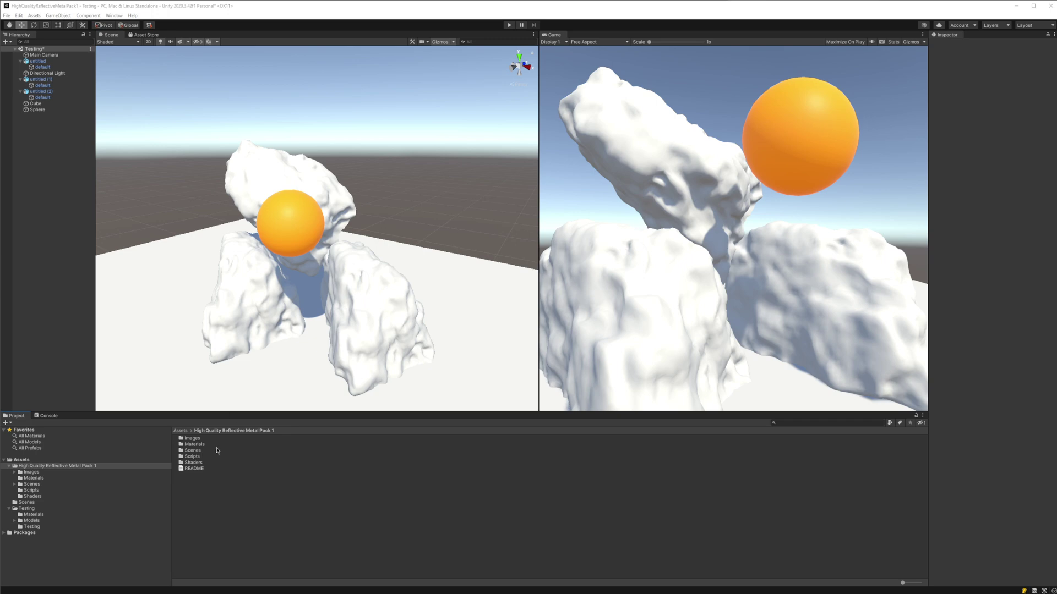
# - From the Materials folder, put green metal on the top rock, Squared metal on the left, Wrinkled metal on the right
pyautogui.doubleClick(196, 446)
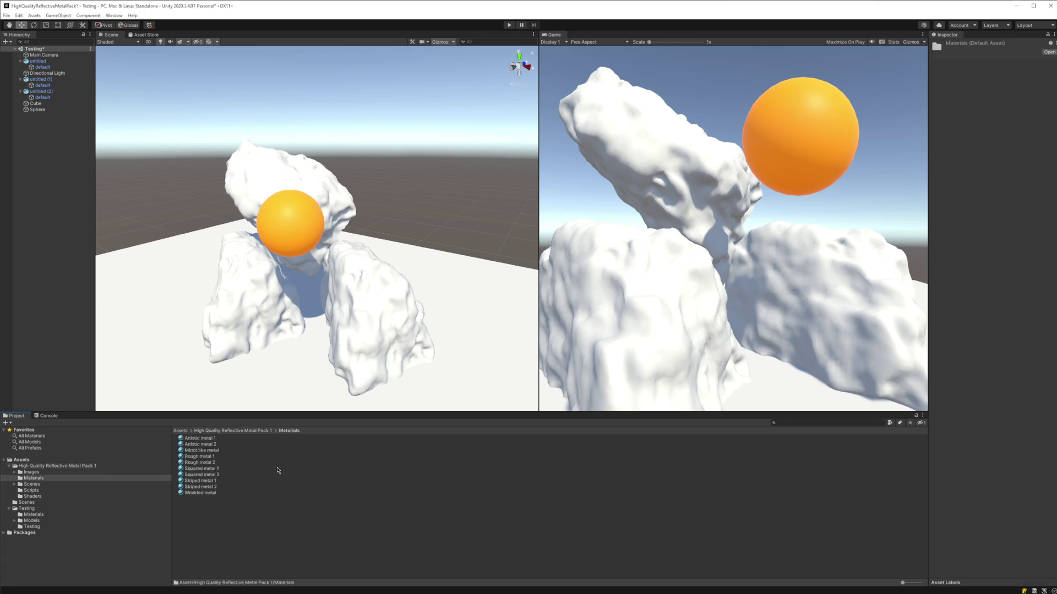
pyautogui.moveTo(209, 442); pyautogui.dragTo(257, 190)
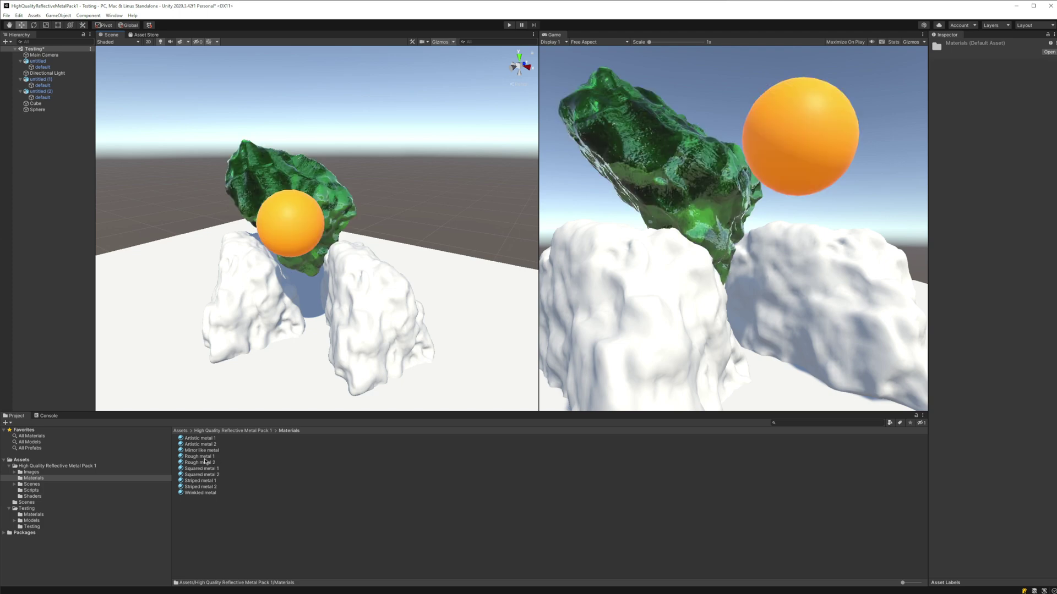
pyautogui.moveTo(210, 459); pyautogui.dragTo(268, 302)
pyautogui.moveTo(218, 465); pyautogui.dragTo(240, 313)
pyautogui.moveTo(216, 473); pyautogui.dragTo(251, 324)
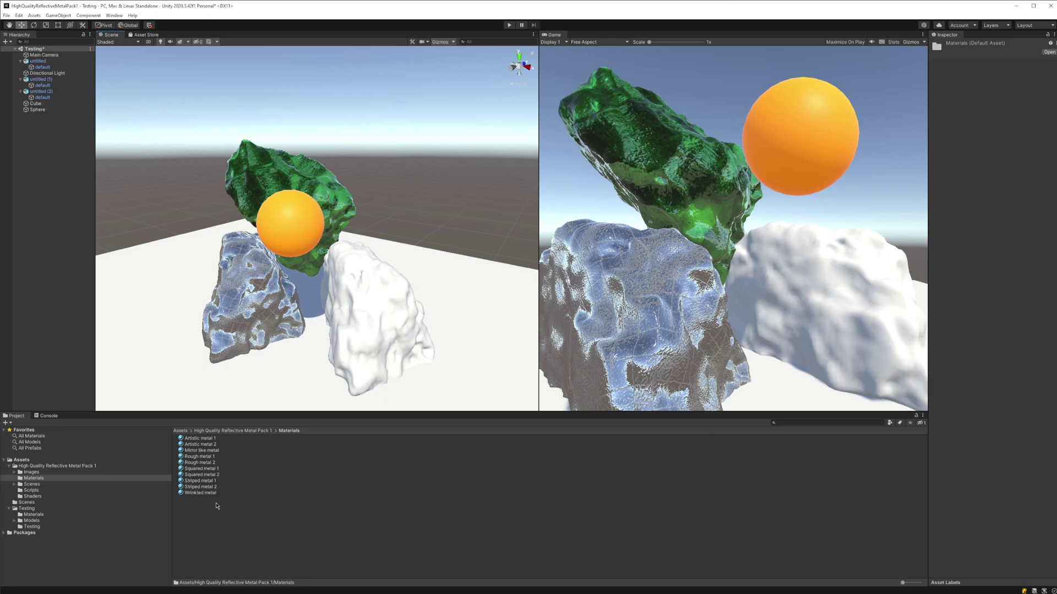
pyautogui.moveTo(205, 494); pyautogui.dragTo(380, 298)
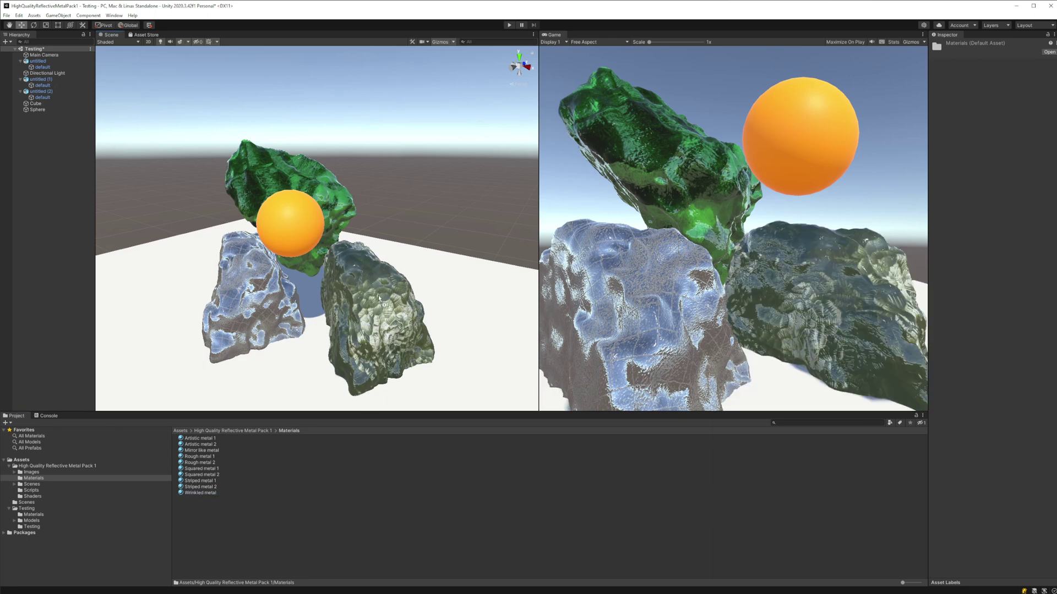
pyautogui.moveTo(383, 235); pyautogui.dragTo(401, 184, button='right')
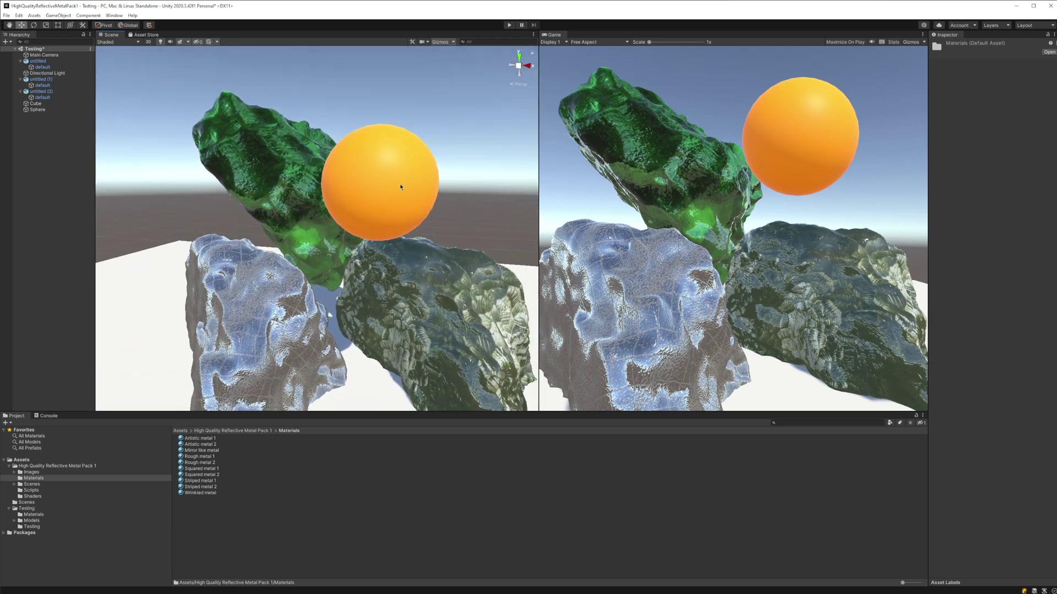
# - Slide the orange sphere along X until it sits above the right-hand wrinkled-metal rock
pyautogui.click(398, 186)
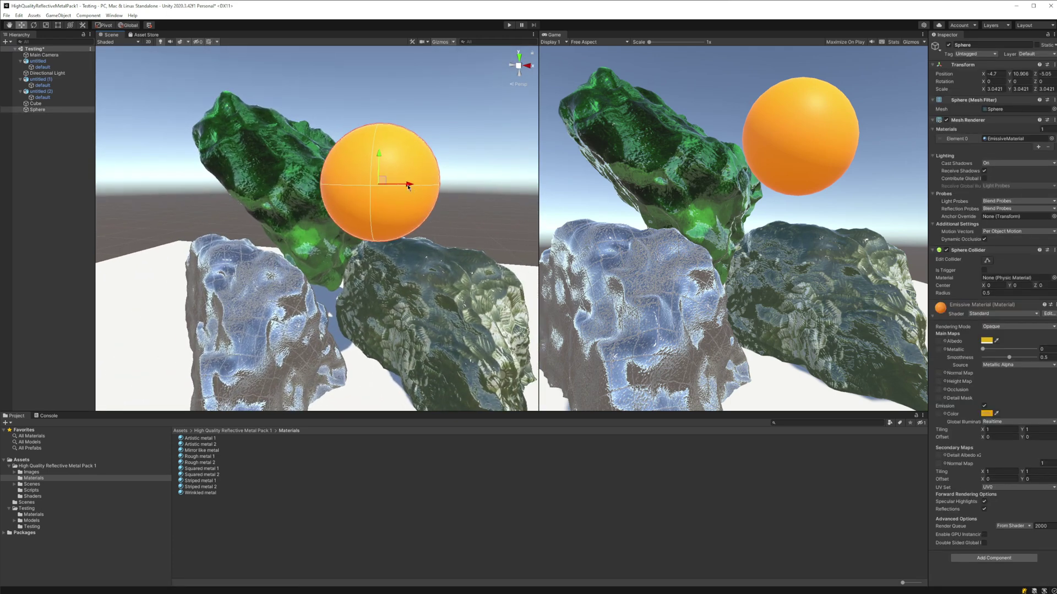
pyautogui.moveTo(407, 186); pyautogui.dragTo(322, 297)
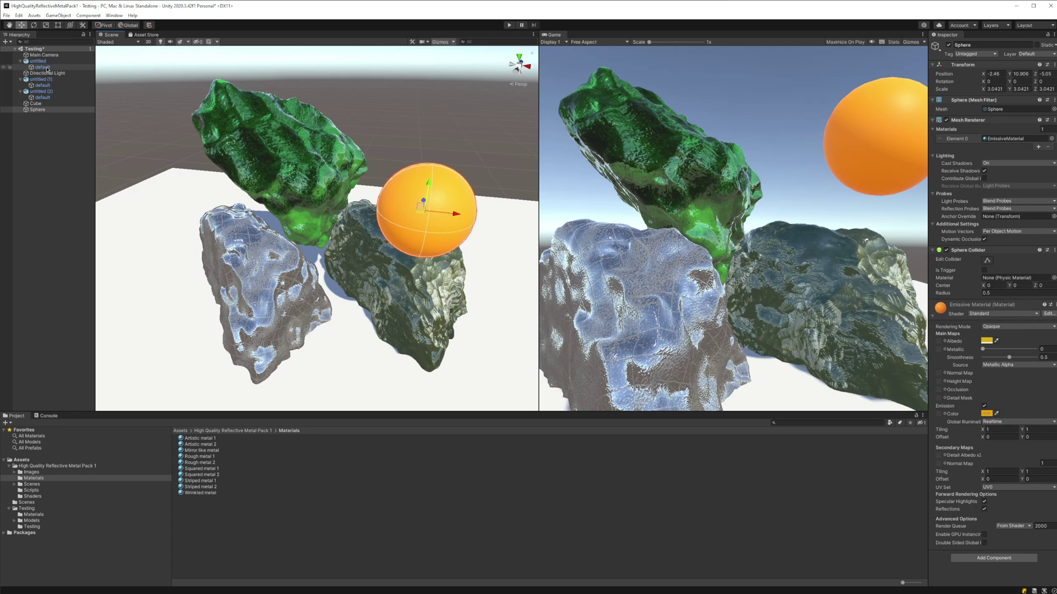
pyautogui.click(241, 264)
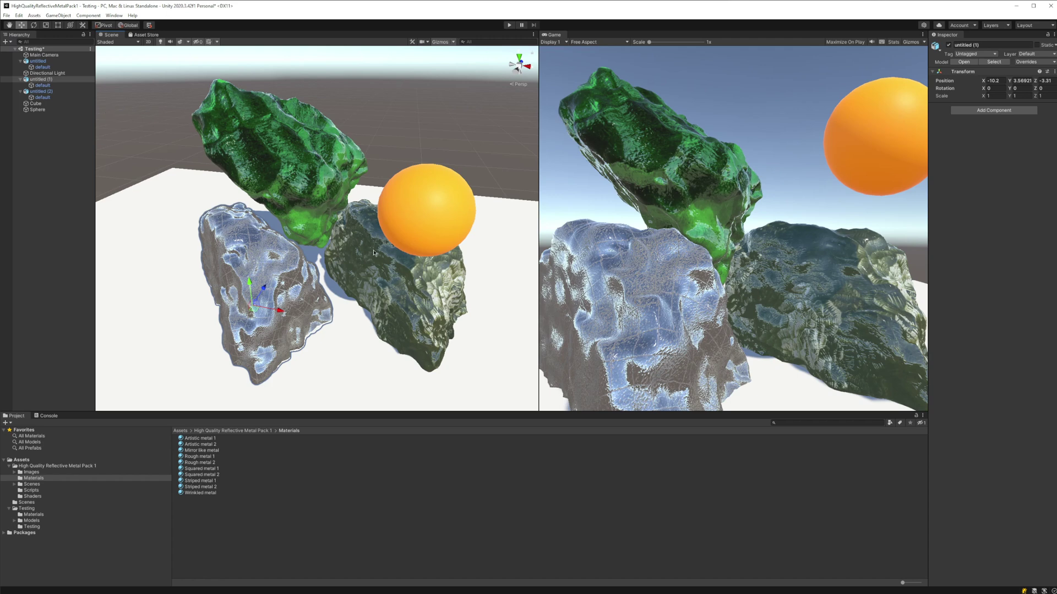
# - Add a Reflection Probe under the left rock's mesh object
pyautogui.moveTo(374, 252); pyautogui.dragTo(317, 268, button='right')
pyautogui.press('s')
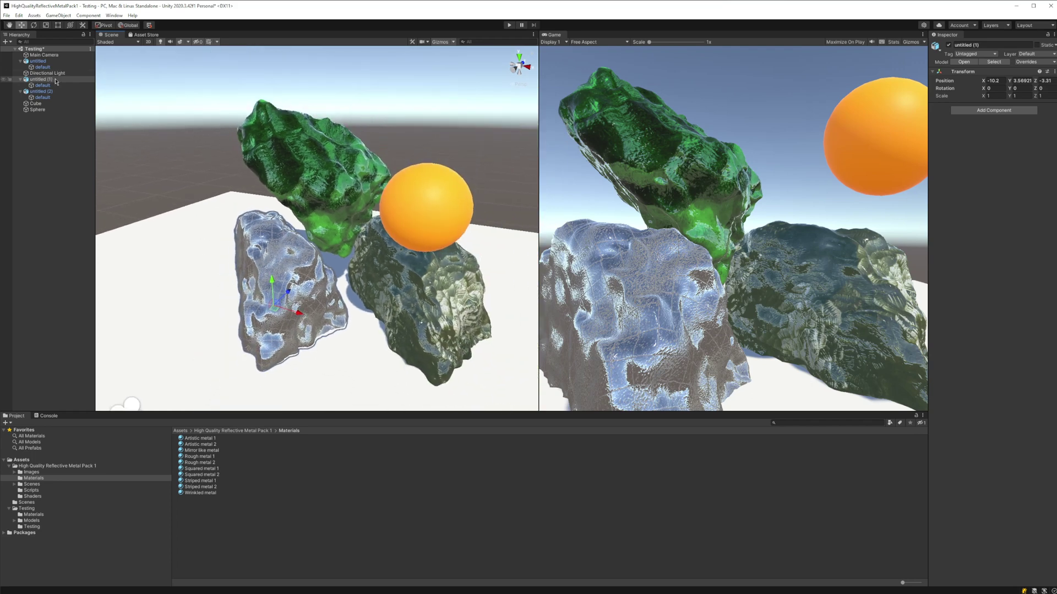
pyautogui.click(56, 85)
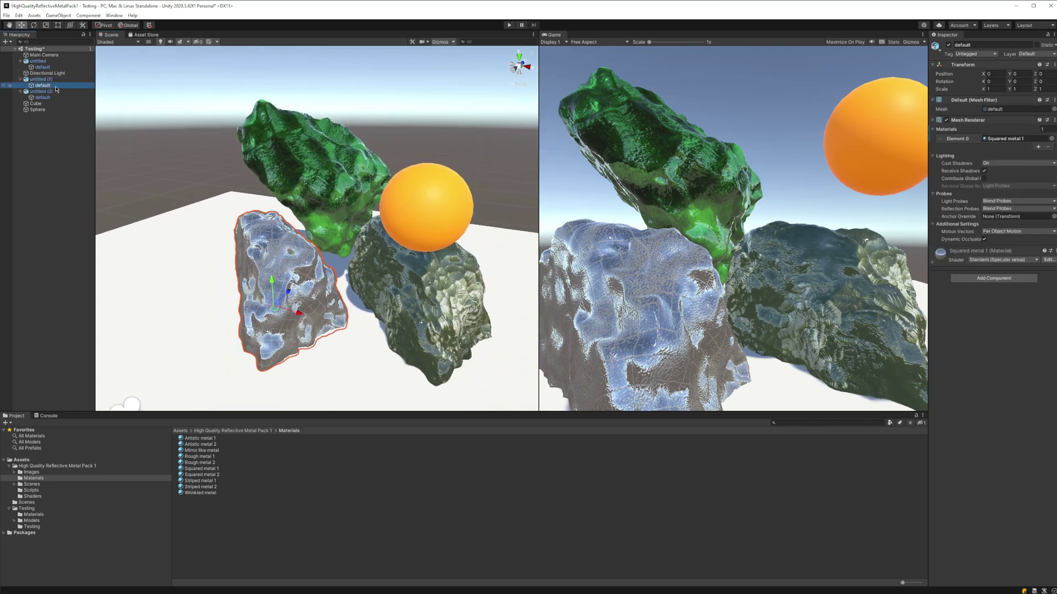
pyautogui.rightClick(52, 88)
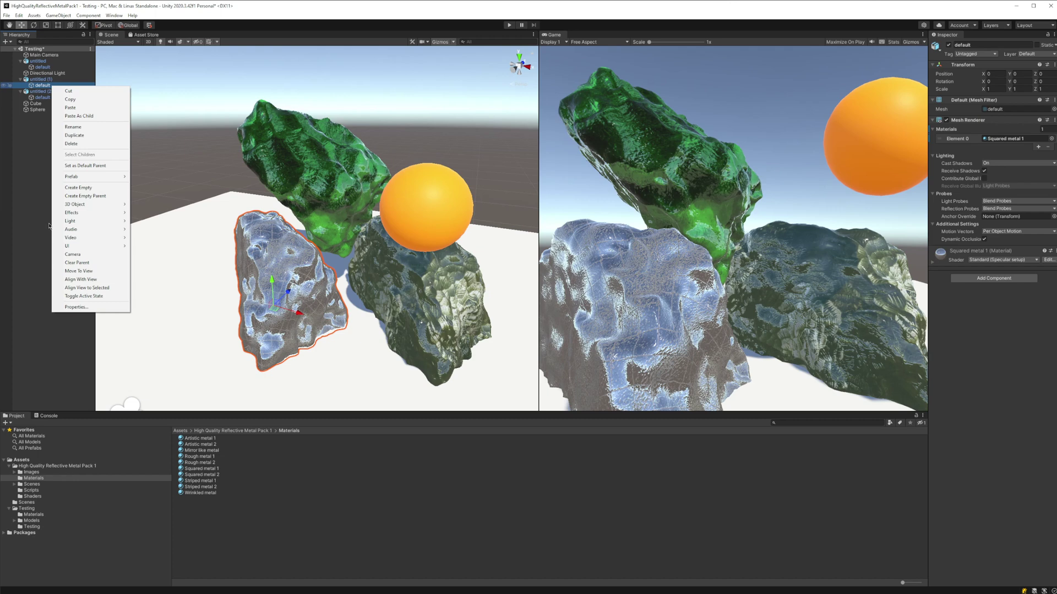
pyautogui.moveTo(110, 221)
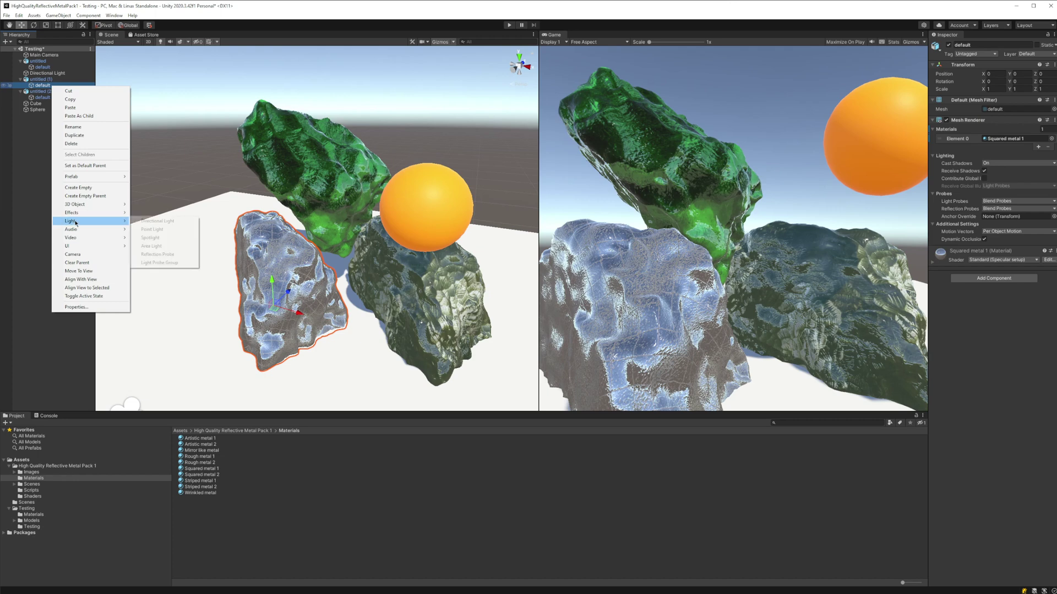
pyautogui.click(163, 255)
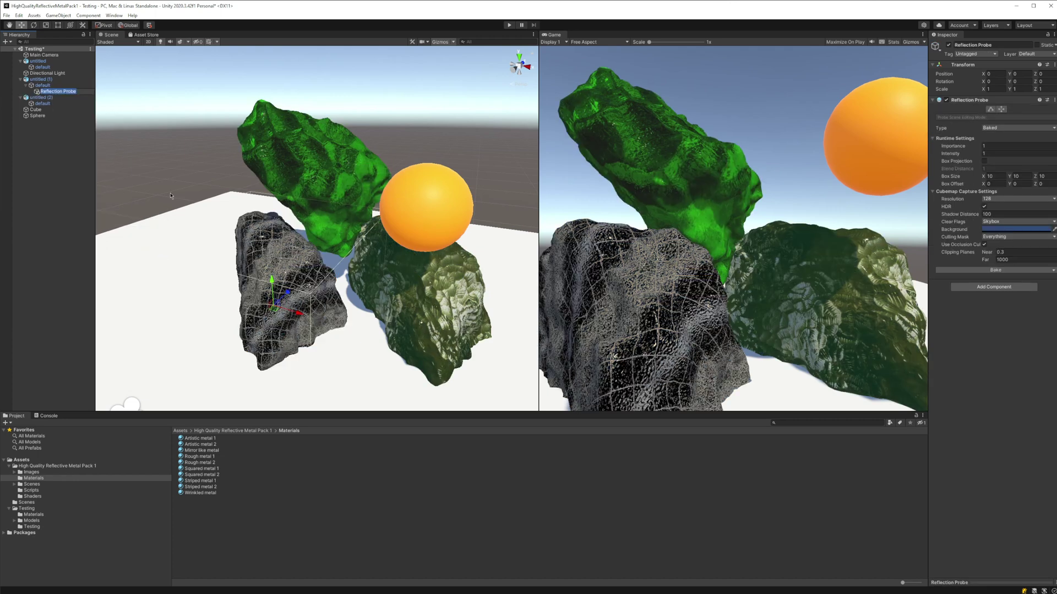
pyautogui.click(55, 92)
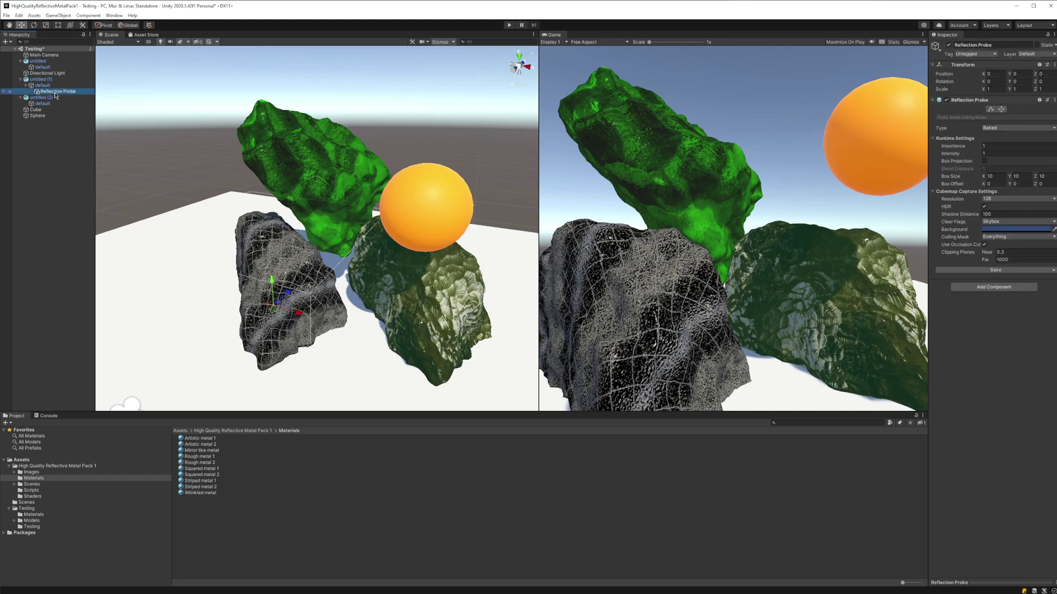
# - Set the probe's box size to 5 × 5 × 5
pyautogui.keyDown('alt'); pyautogui.moveTo(286, 302); pyautogui.dragTo(389, 282); pyautogui.keyUp('alt')
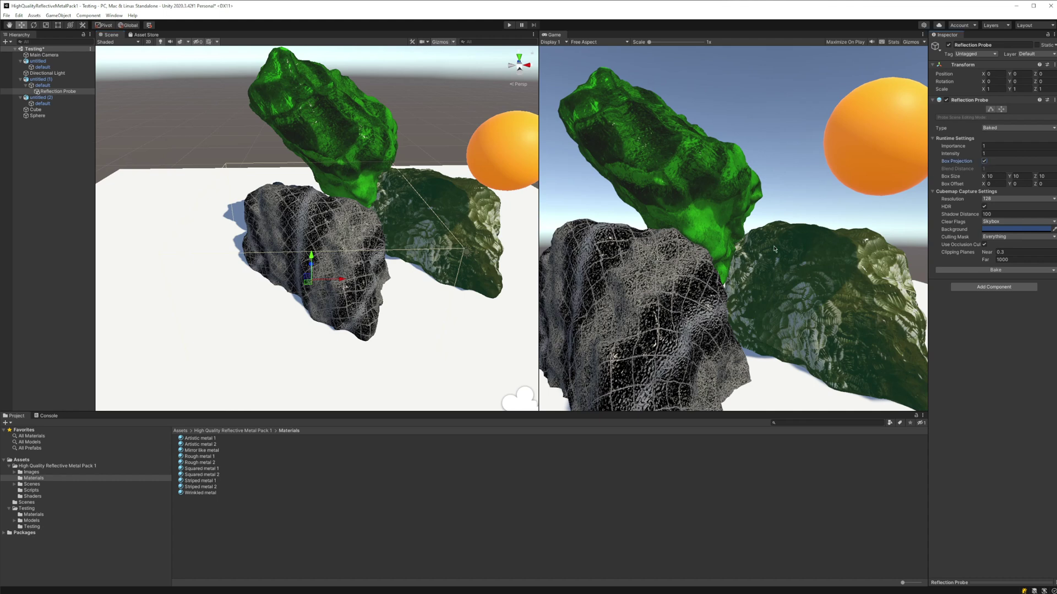
pyautogui.keyDown('alt'); pyautogui.moveTo(410, 245); pyautogui.dragTo(440, 235); pyautogui.keyUp('alt')
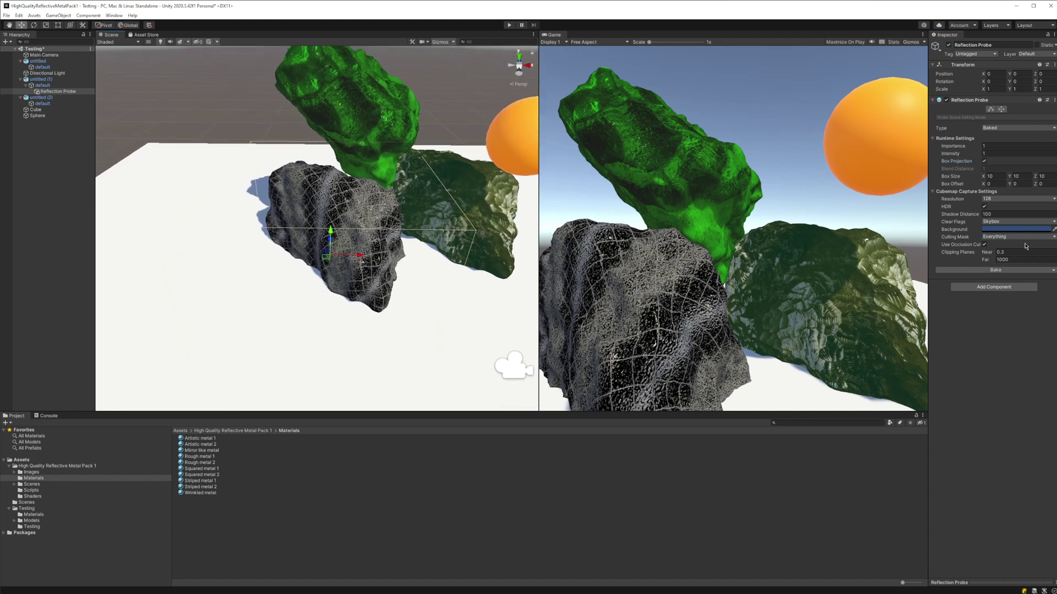
pyautogui.click(993, 176)
pyautogui.write('5')
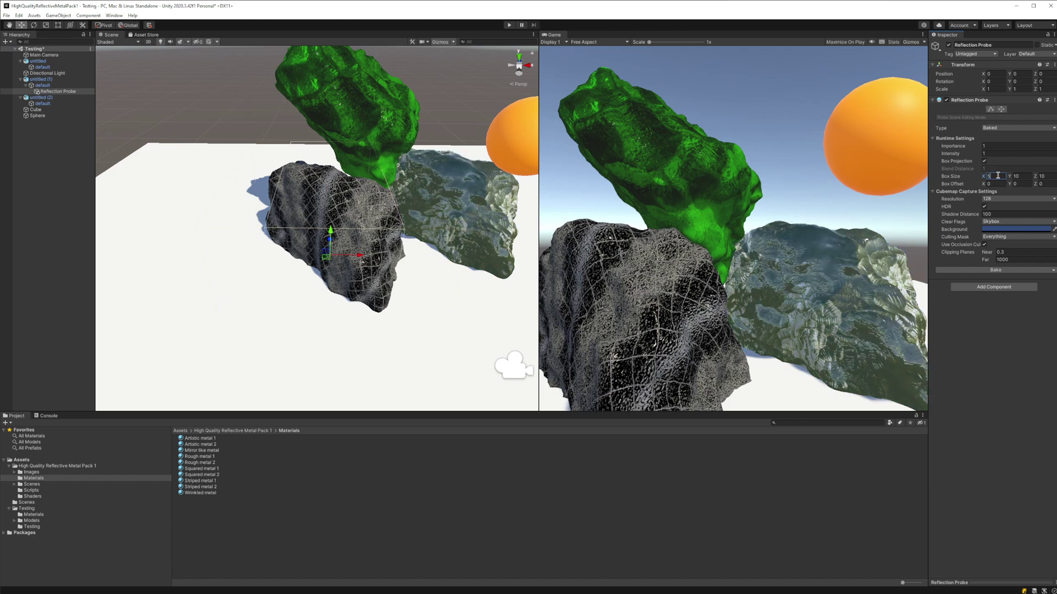
pyautogui.press('Tab')
pyautogui.write('5')
pyautogui.press('Tab')
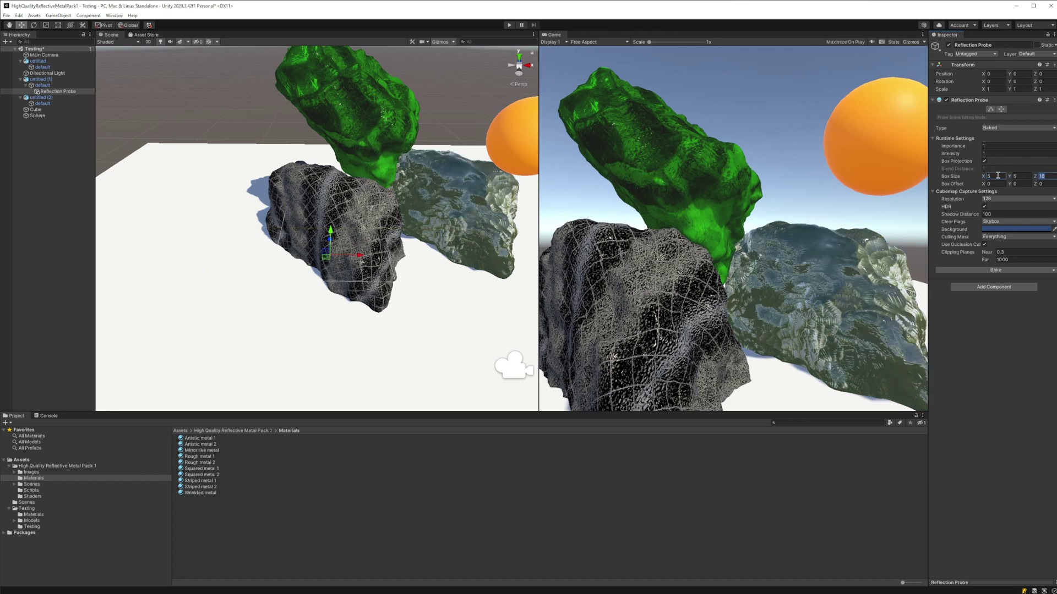
pyautogui.write('5')
pyautogui.keyDown('alt'); pyautogui.moveTo(308, 212); pyautogui.dragTo(104, 201); pyautogui.keyUp('alt')
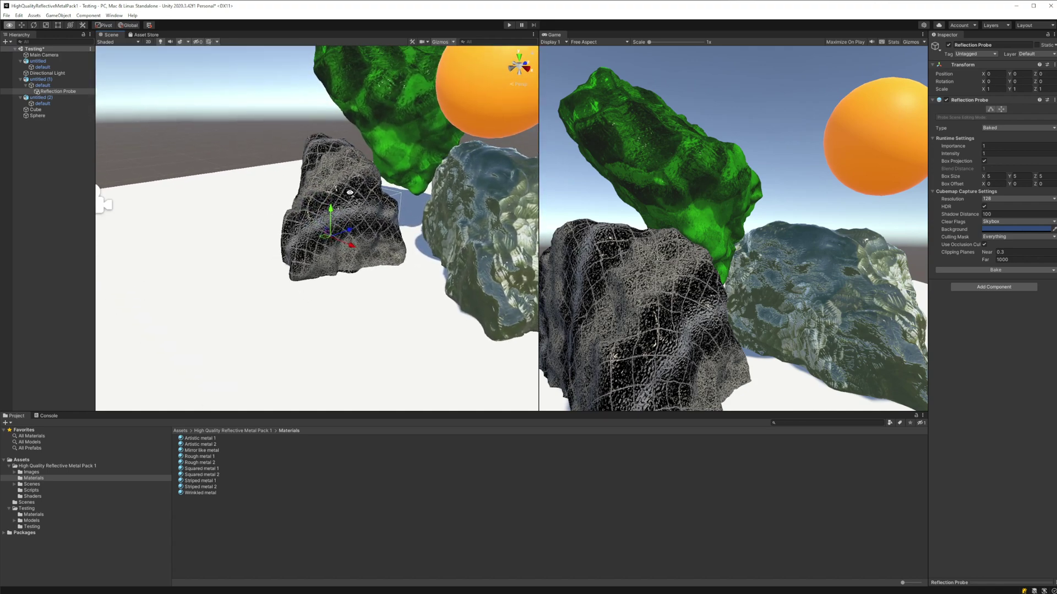
pyautogui.keyDown('alt'); pyautogui.moveTo(336, 193); pyautogui.dragTo(387, 253, button='right'); pyautogui.keyUp('alt')
pyautogui.keyDown('alt'); pyautogui.moveTo(336, 219); pyautogui.dragTo(308, 184, button='right'); pyautogui.keyUp('alt')
pyautogui.keyDown('alt'); pyautogui.moveTo(352, 214); pyautogui.dragTo(397, 220); pyautogui.keyUp('alt')
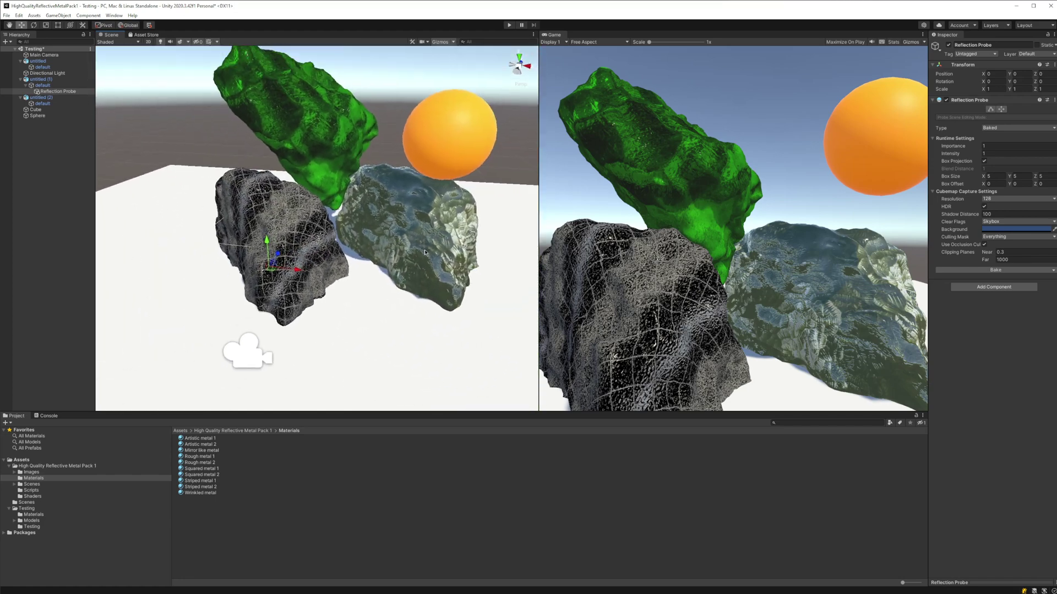
# - Add a Reflection Probe under the dark green right rock's mesh, keeping its default name
pyautogui.click(396, 221)
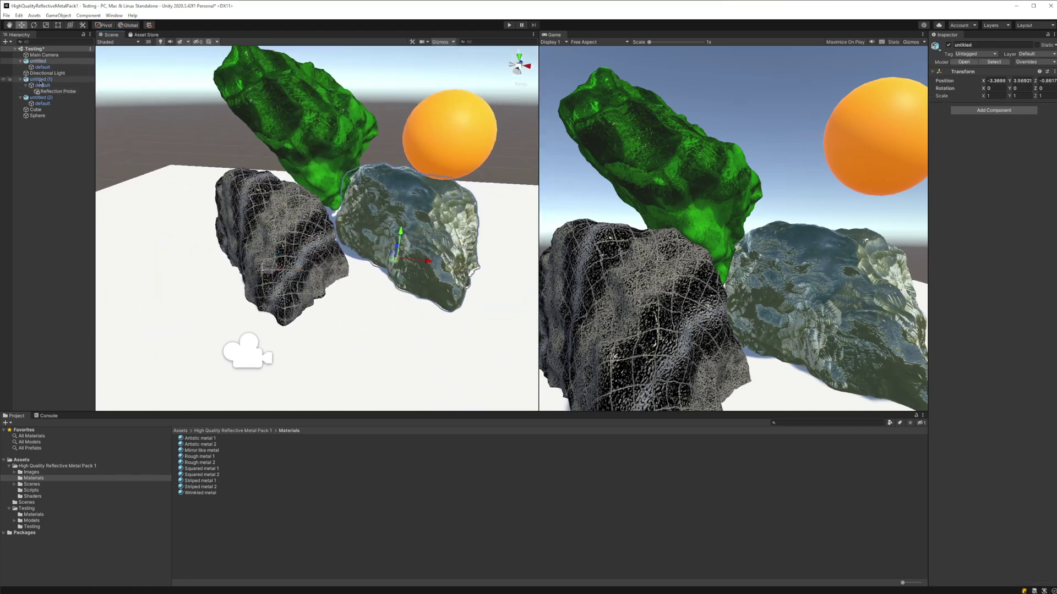
pyautogui.click(52, 68)
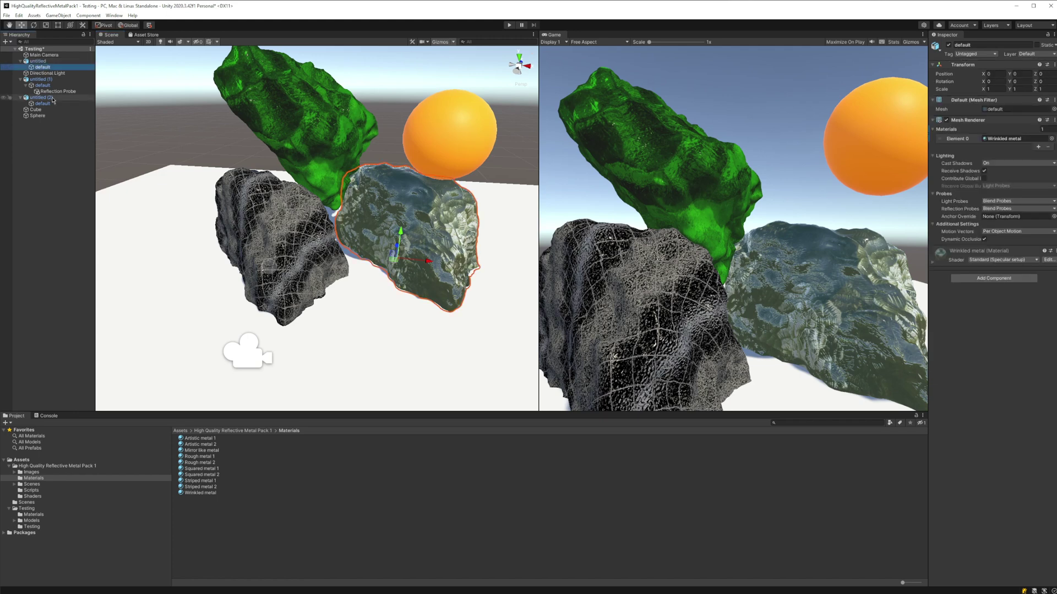
pyautogui.rightClick(48, 69)
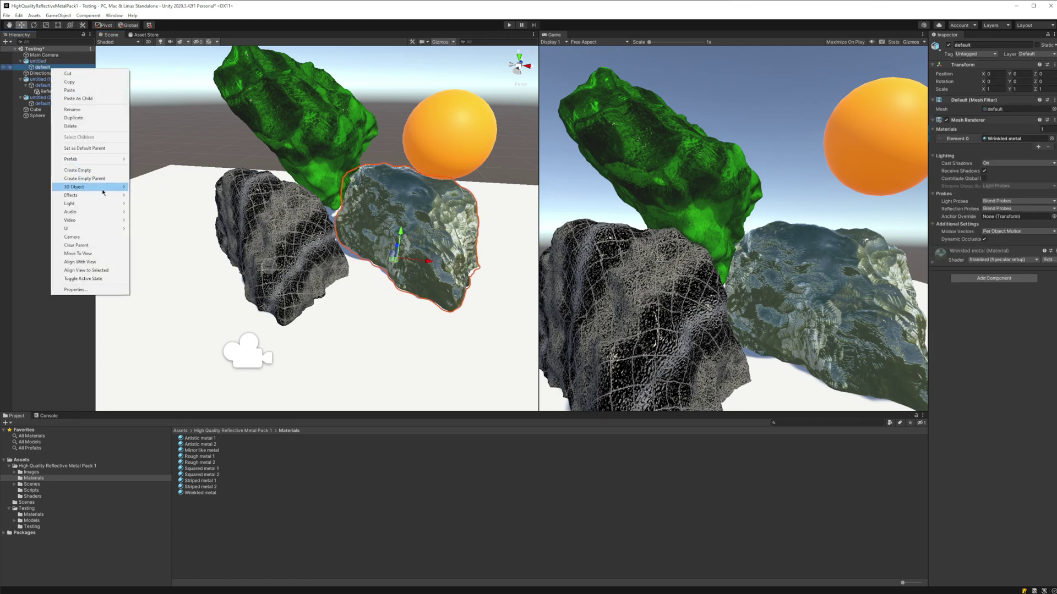
pyautogui.moveTo(97, 205)
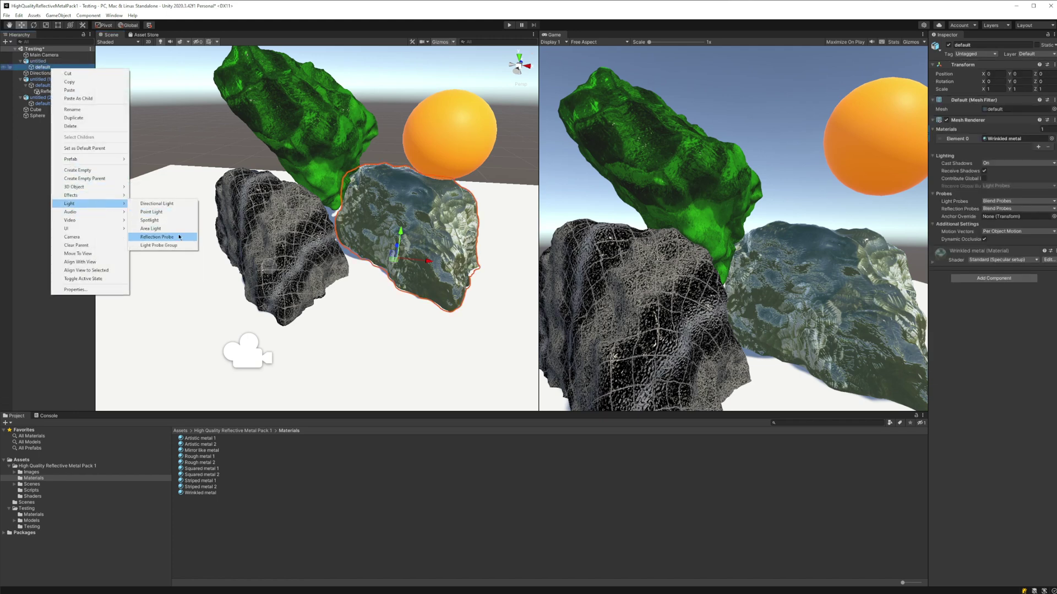
pyautogui.click(177, 237)
pyautogui.press('Return')
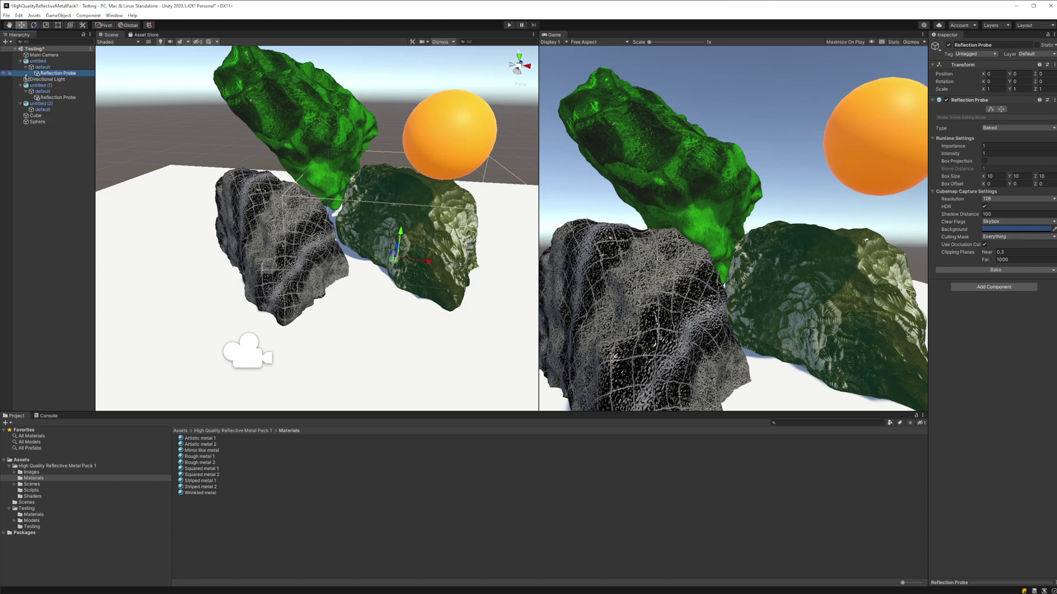
# - Enable Box Projection on that probe and set its box size to 5 × 5 × 5
pyautogui.click(984, 162)
pyautogui.click(996, 176)
pyautogui.write('5')
pyautogui.press('Tab')
pyautogui.write('5')
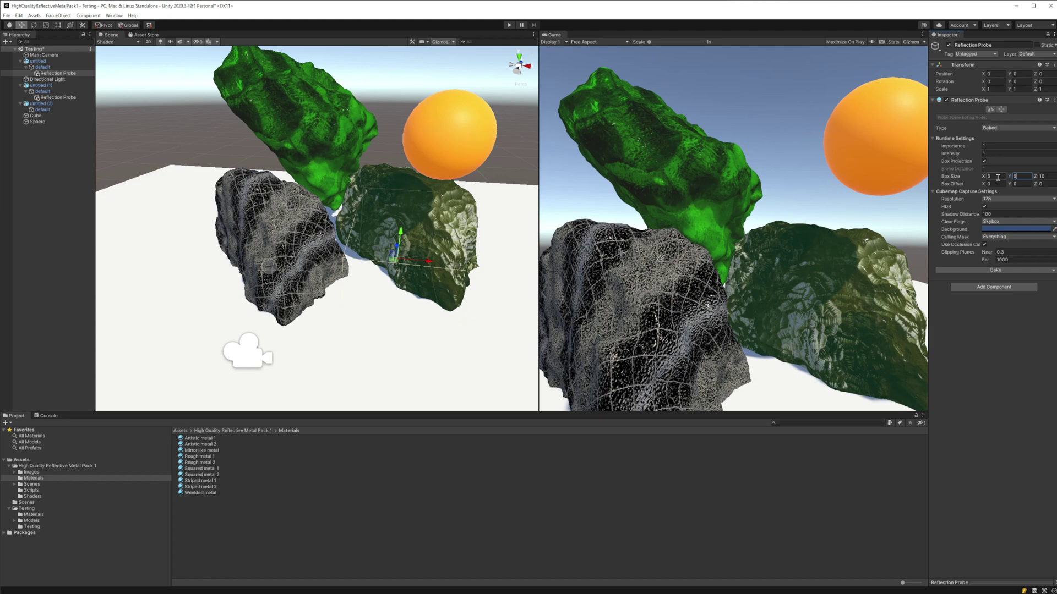
pyautogui.press('Tab')
pyautogui.write('5')
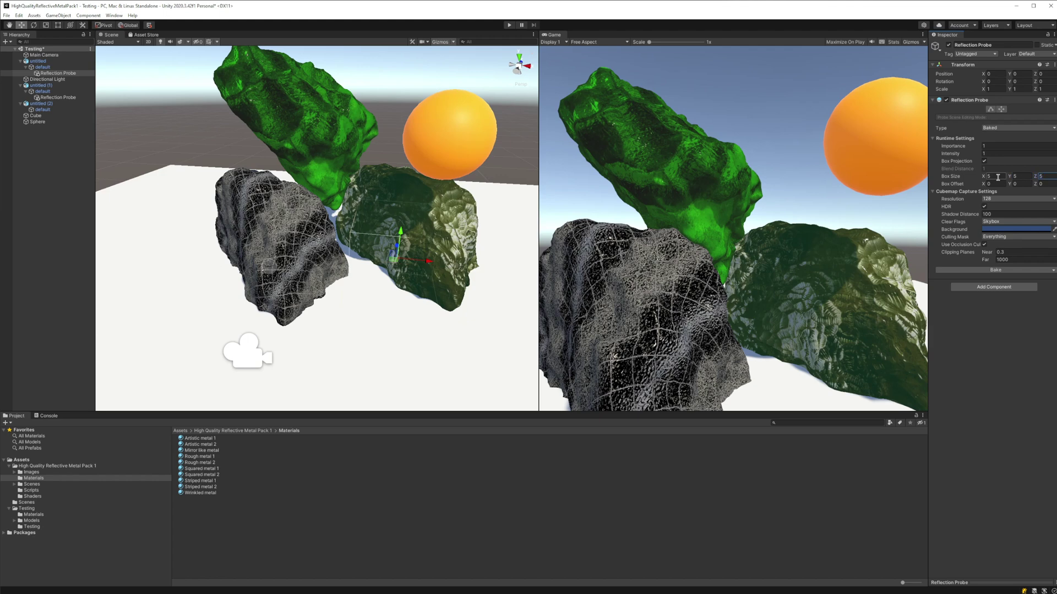
# - Add a Reflection Probe under the bright green top rock's mesh
pyautogui.click(285, 110)
pyautogui.rightClick(46, 109)
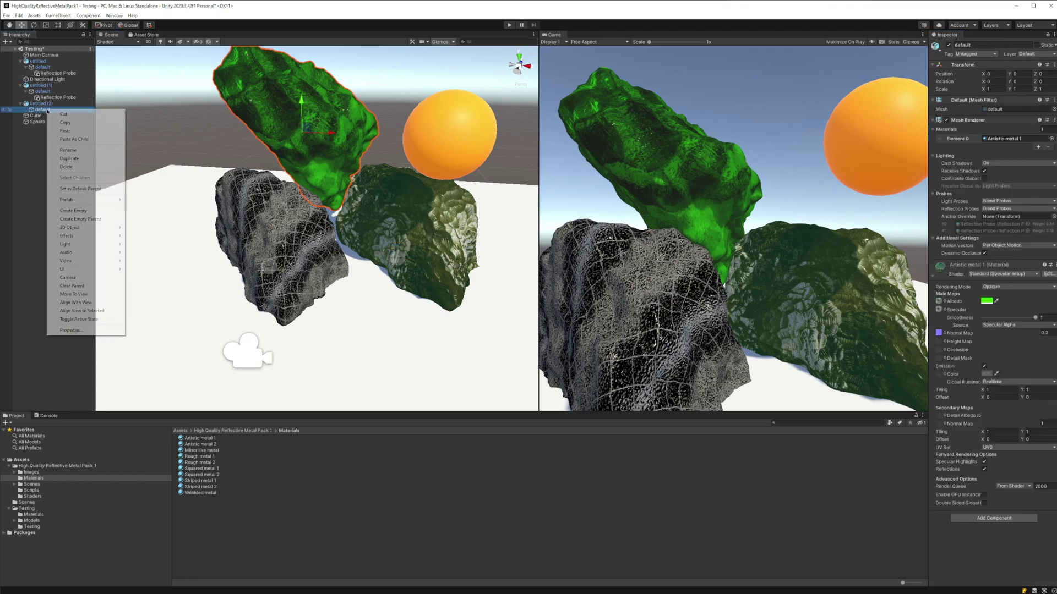
pyautogui.moveTo(69, 244)
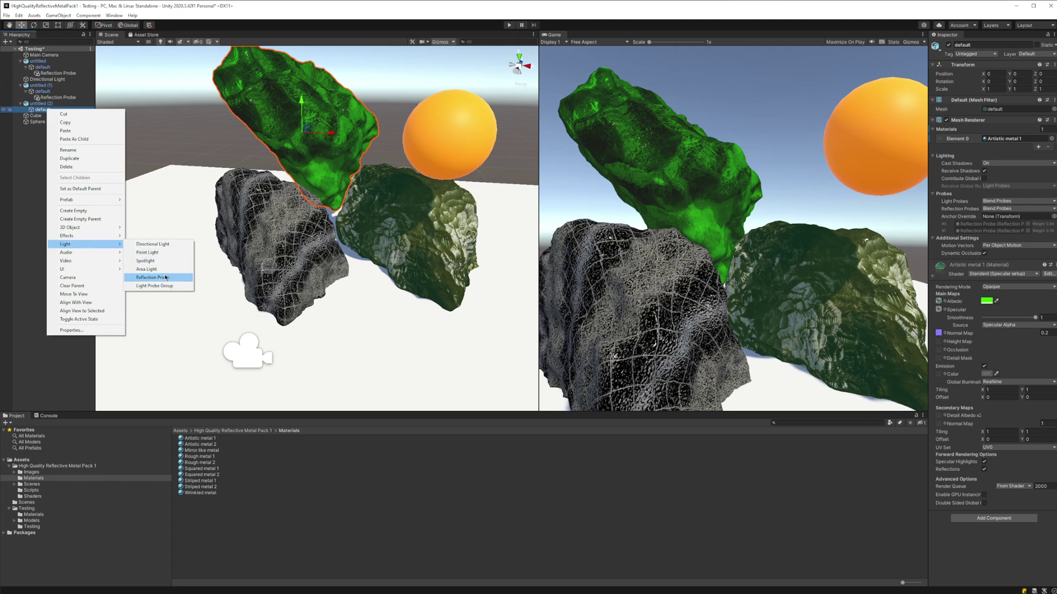
pyautogui.click(158, 278)
pyautogui.click(63, 129)
pyautogui.click(58, 115)
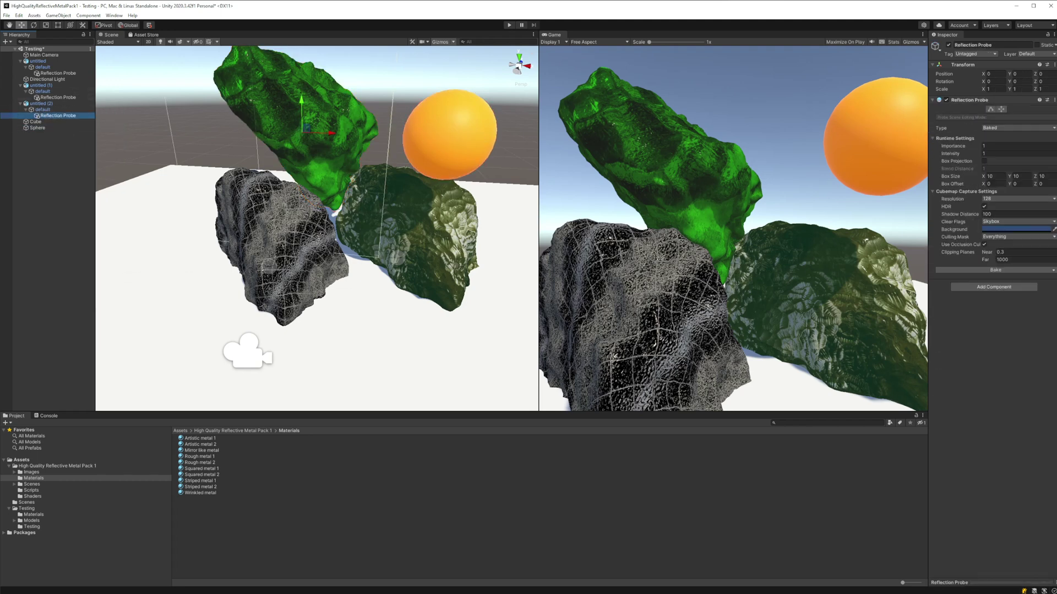
# - Enable Box Projection on the green rock's probe with a 5 × 5 box size
pyautogui.click(984, 161)
pyautogui.click(996, 176)
pyautogui.write('5')
pyautogui.press('Tab')
pyautogui.write('5')
pyautogui.press('Tab')
pyautogui.write('5')
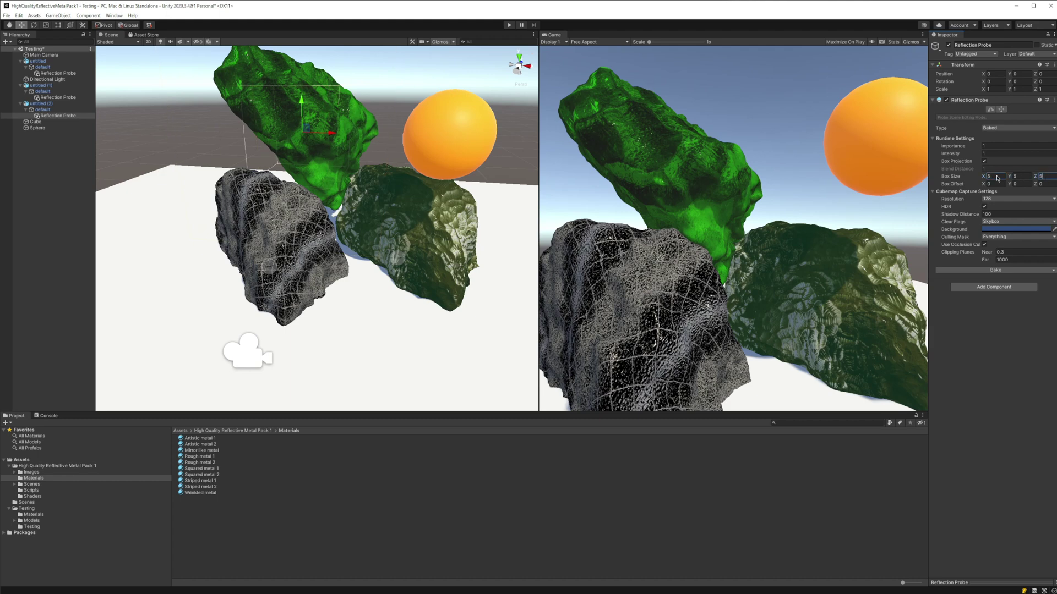
pyautogui.keyDown('alt'); pyautogui.moveTo(286, 182); pyautogui.dragTo(322, 177); pyautogui.keyUp('alt')
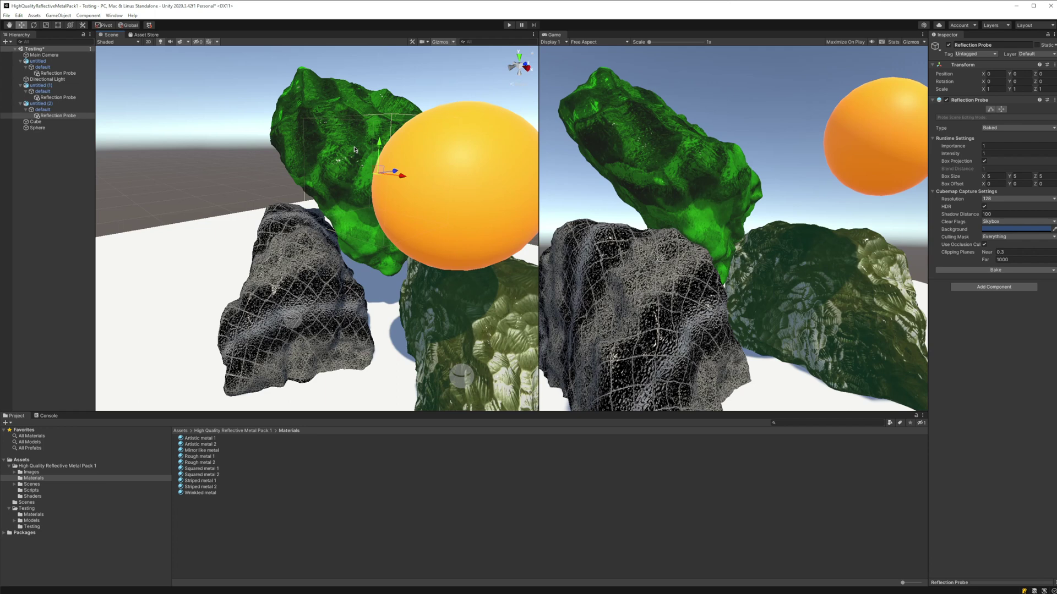
pyautogui.keyDown('alt'); pyautogui.moveTo(361, 144); pyautogui.dragTo(424, 138); pyautogui.keyUp('alt')
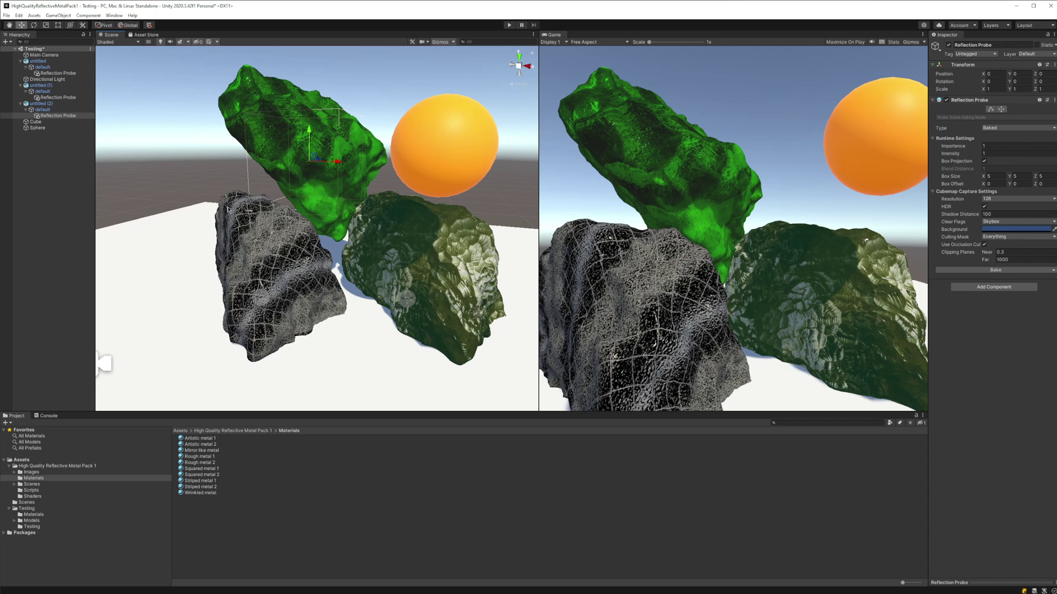
# - Bake the reflection probes on the dark rock, the striped grey rock and the green rock
pyautogui.click(57, 73)
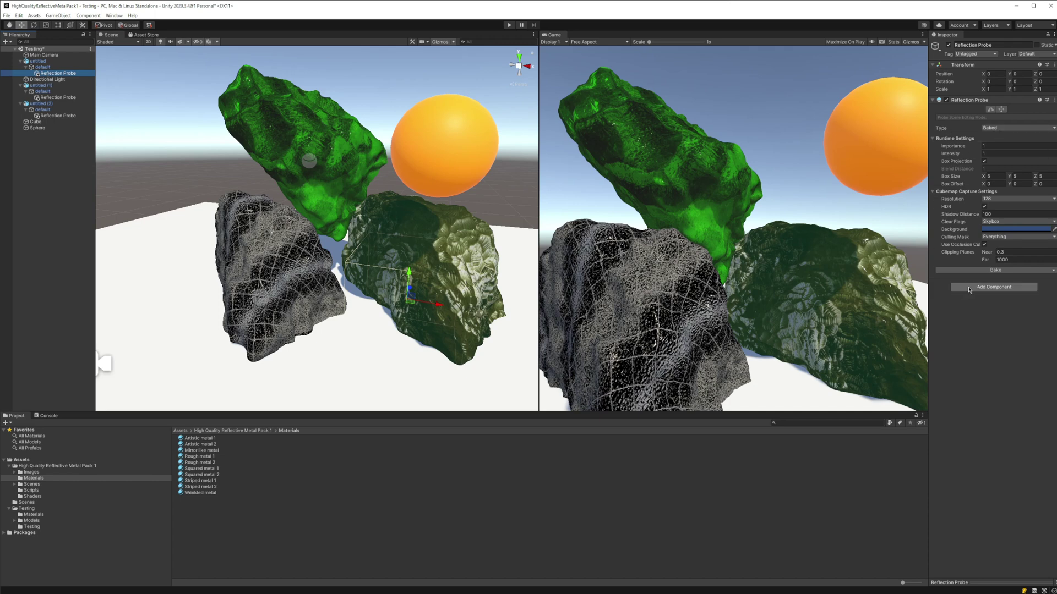
pyautogui.click(1003, 270)
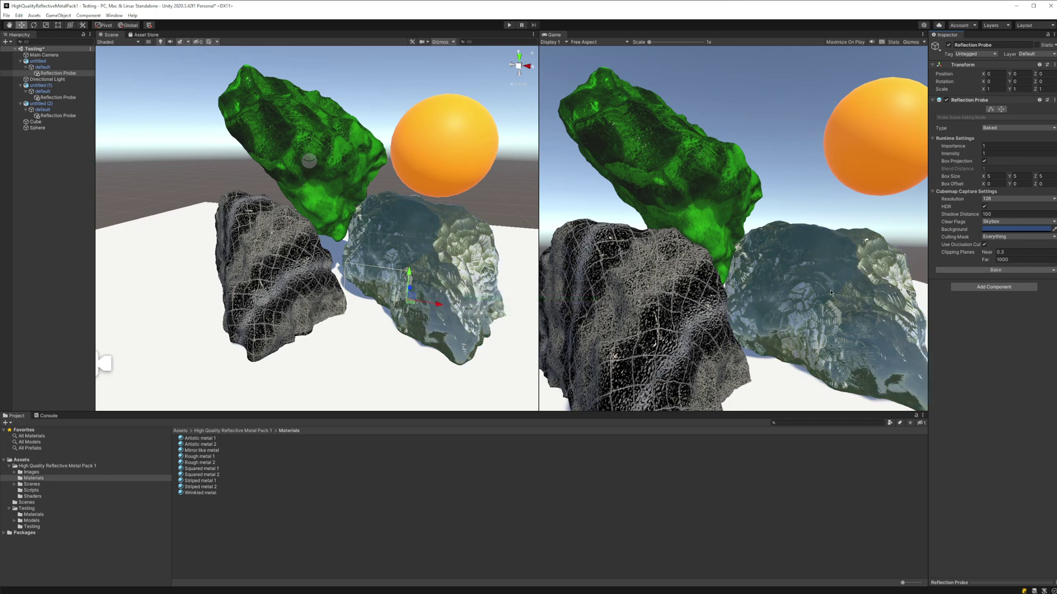
pyautogui.click(258, 286)
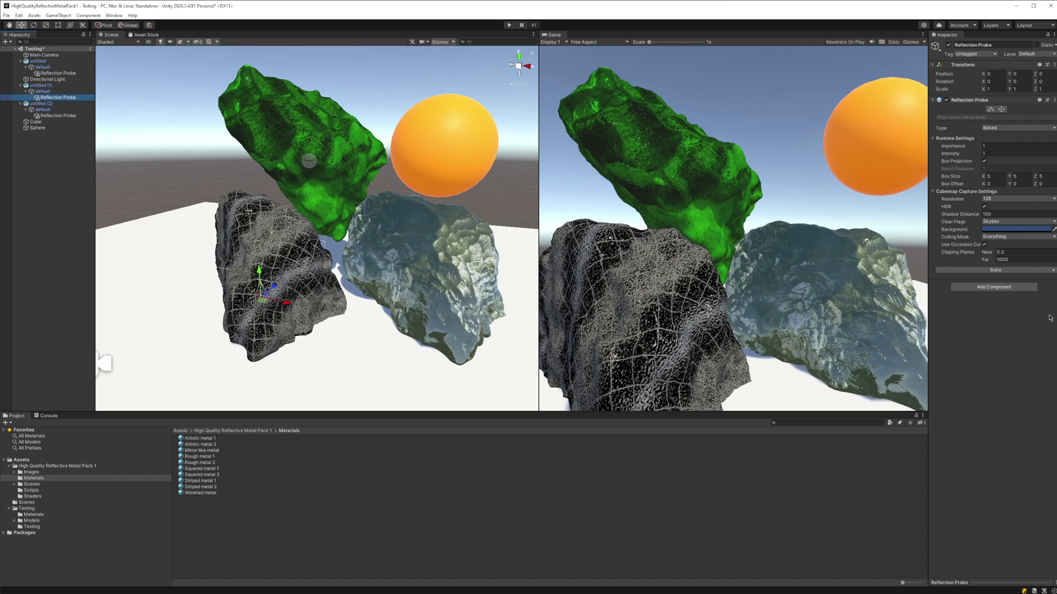
pyautogui.click(1003, 270)
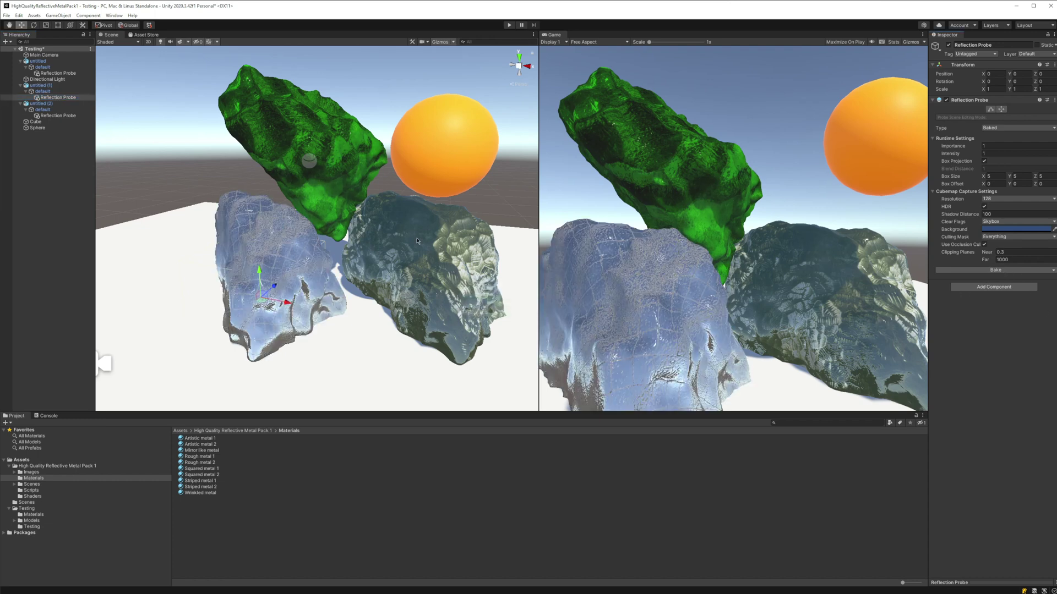
pyautogui.click(56, 117)
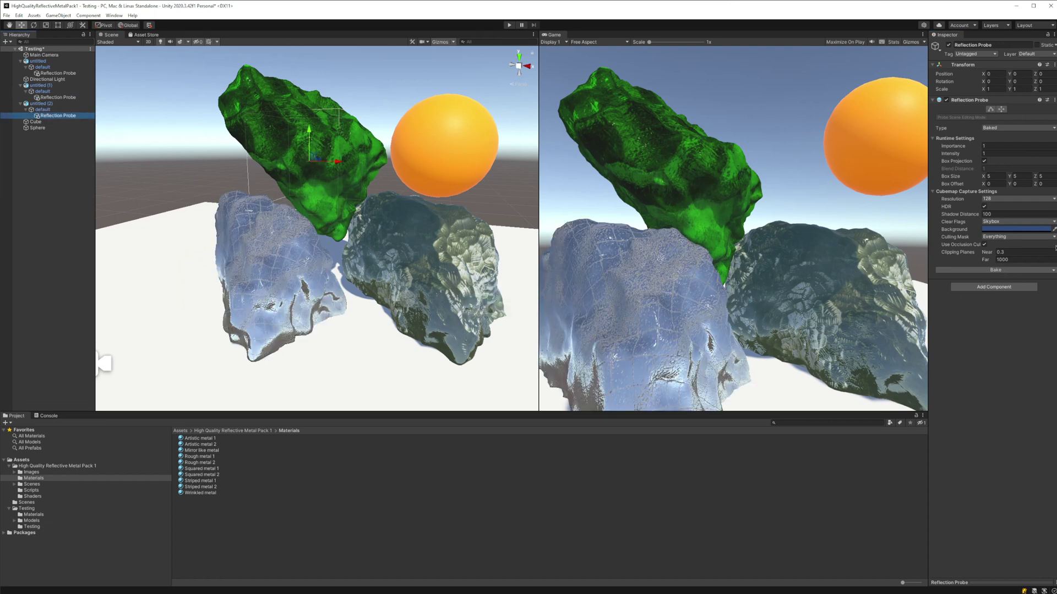
pyautogui.click(990, 269)
# - Nudge the orange sphere along X to about -2.75
pyautogui.moveTo(292, 178); pyautogui.dragTo(322, 207, button='right')
pyautogui.press('s')
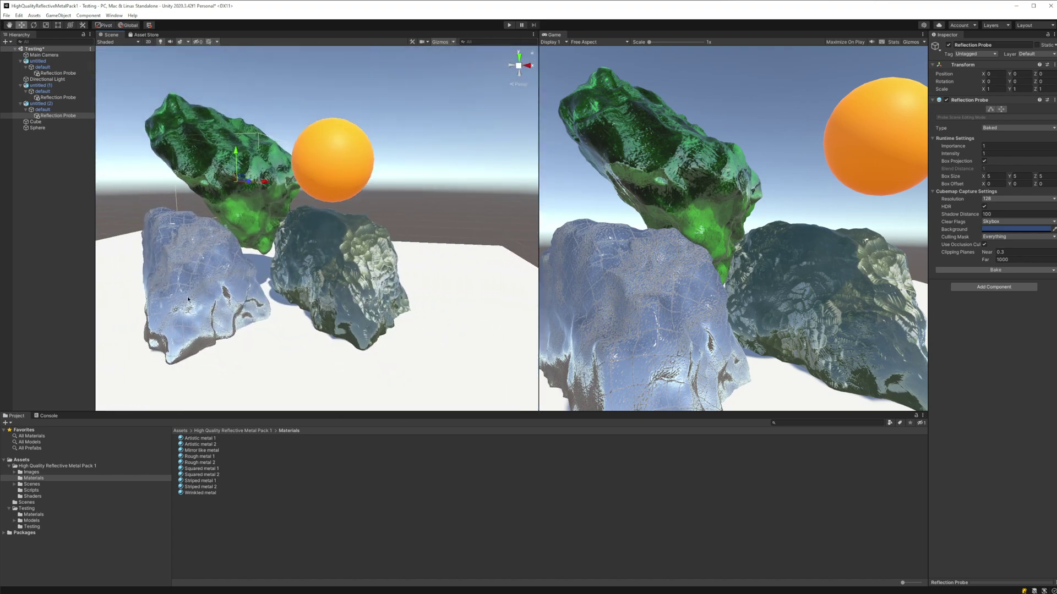
pyautogui.keyDown('alt'); pyautogui.moveTo(322, 207); pyautogui.dragTo(423, 277); pyautogui.keyUp('alt')
pyautogui.moveTo(423, 276); pyautogui.dragTo(451, 261, button='right')
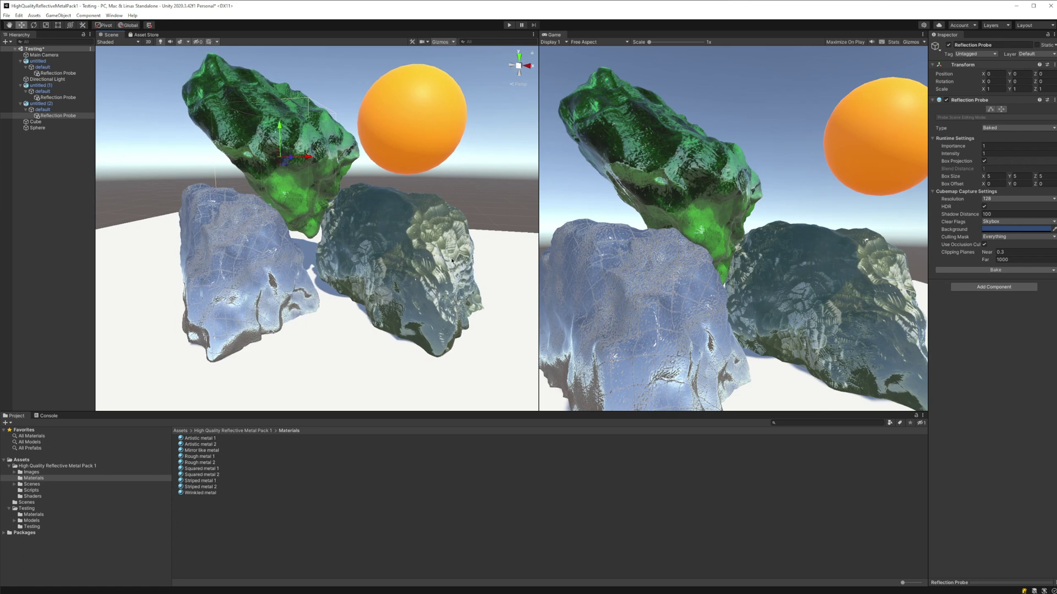
pyautogui.click(417, 123)
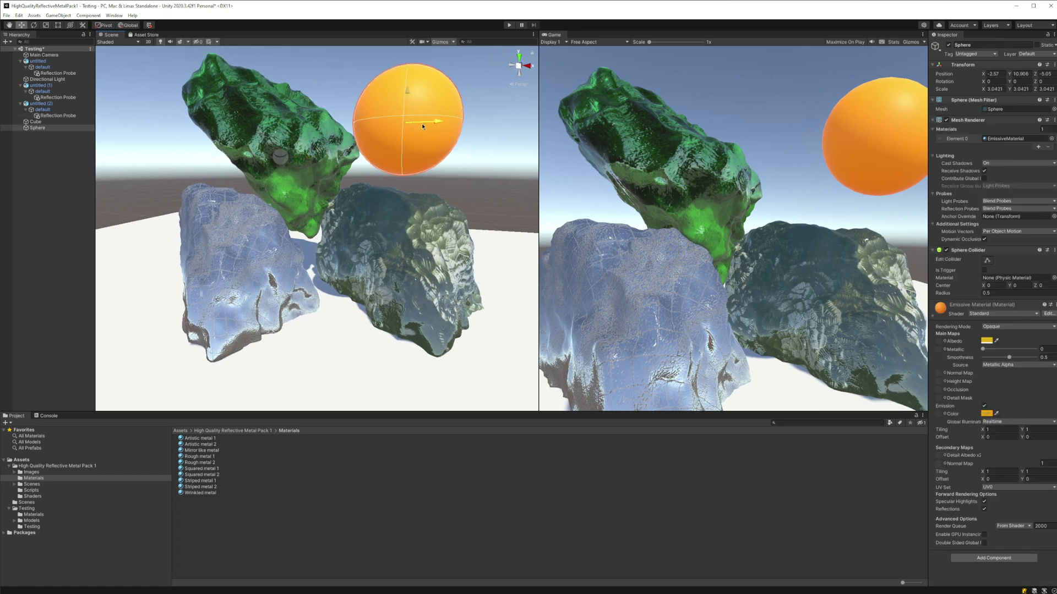
pyautogui.moveTo(422, 126)
pyautogui.mouseDown()
pyautogui.moveTo(323, 118)
pyautogui.moveTo(421, 123)
pyautogui.mouseUp()
pyautogui.moveTo(421, 122); pyautogui.dragTo(386, 279, button='right')
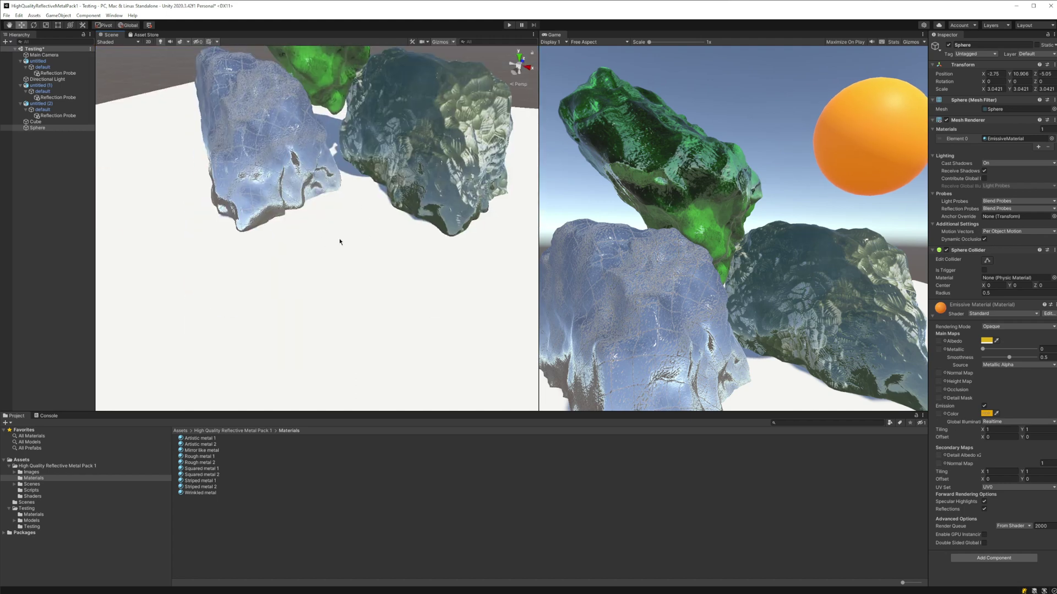
pyautogui.moveTo(396, 132); pyautogui.dragTo(371, 158, button='right')
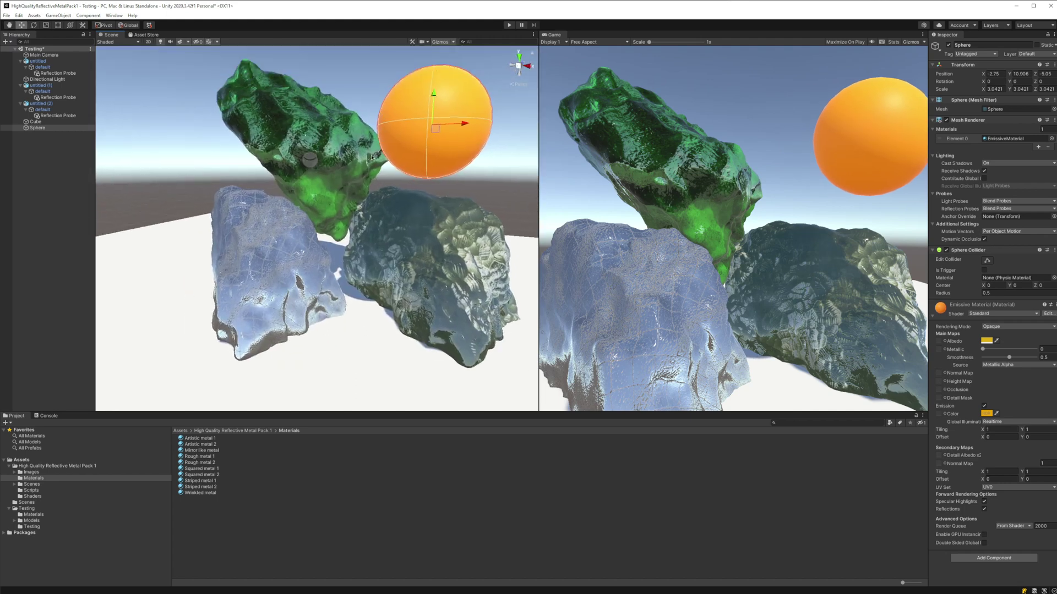
pyautogui.moveTo(404, 259); pyautogui.dragTo(419, 241, button='right')
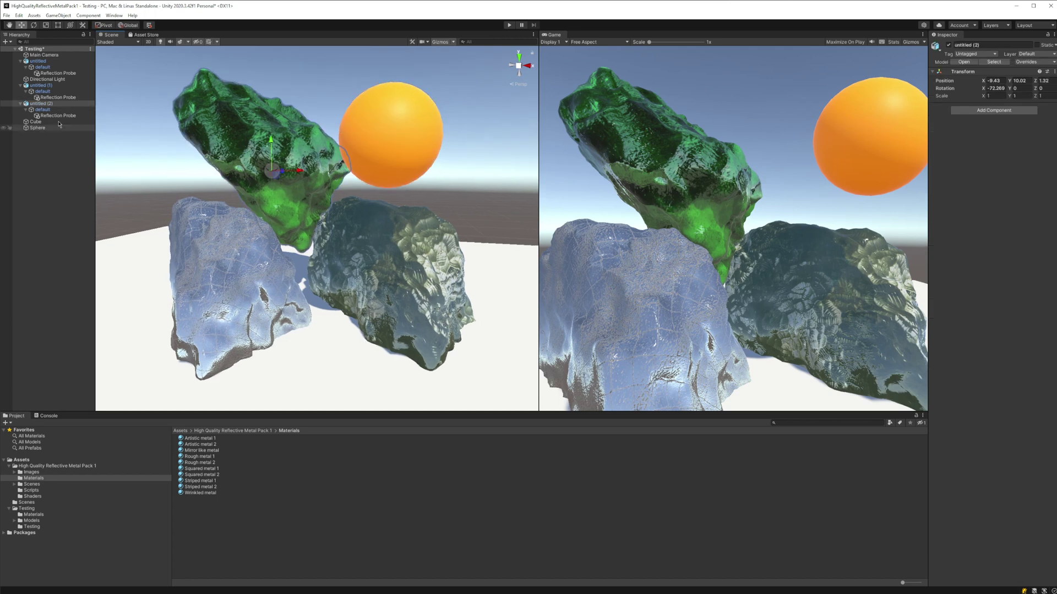
# - Set the right rock's Reflection Probe Type to Realtime with Refresh Mode Every frame
pyautogui.click(60, 73)
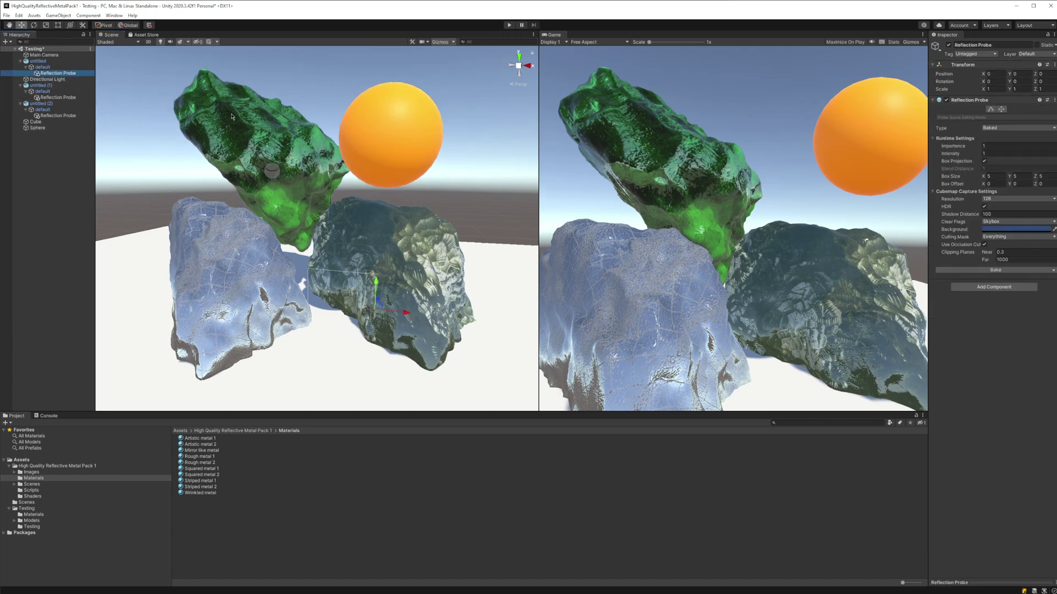
pyautogui.click(1011, 128)
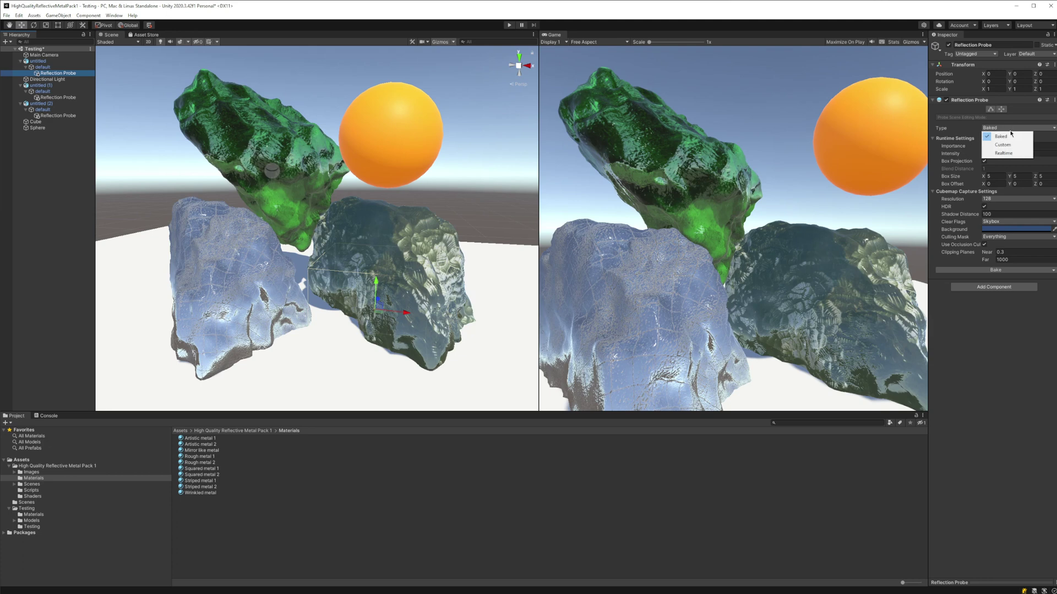
pyautogui.click(1006, 153)
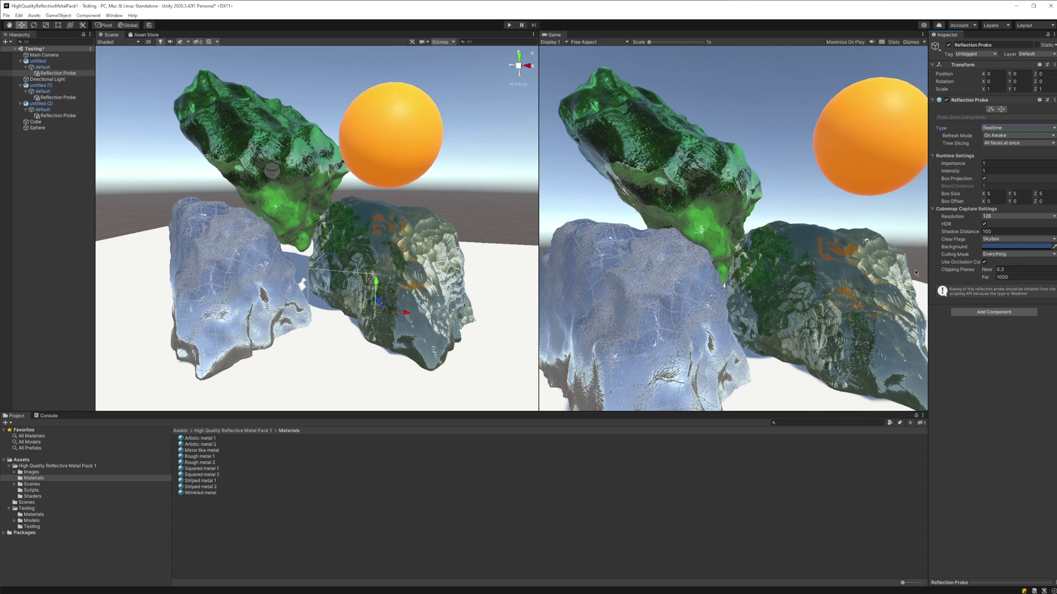
pyautogui.click(1002, 138)
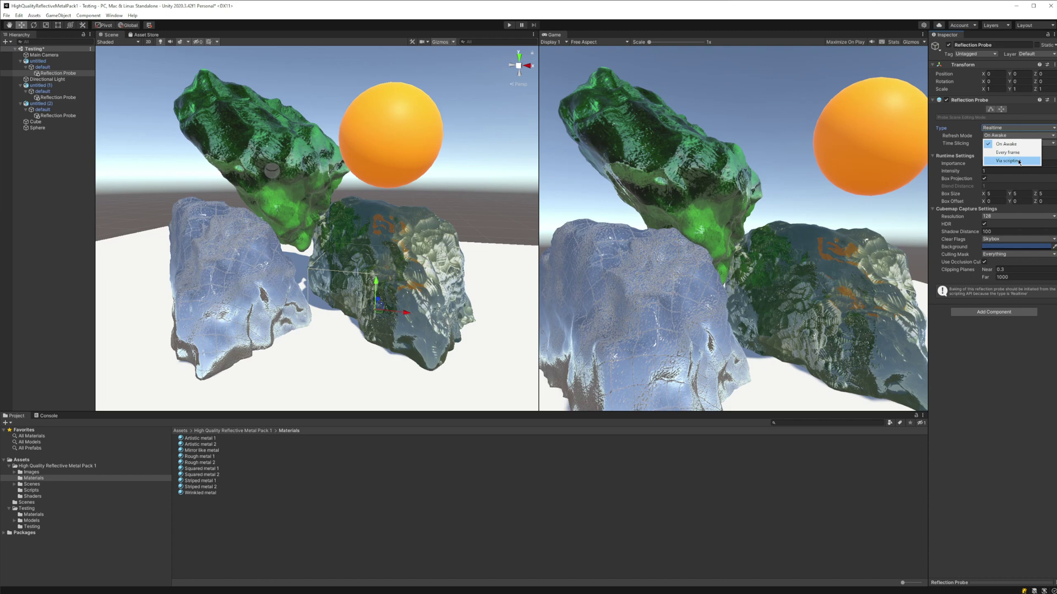
pyautogui.click(1018, 153)
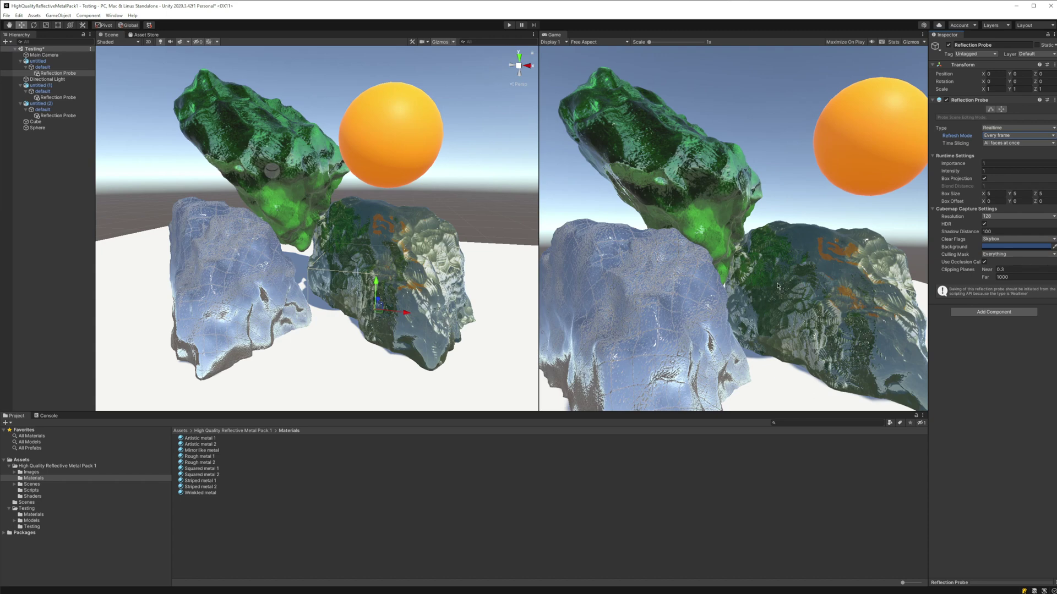
pyautogui.click(1001, 138)
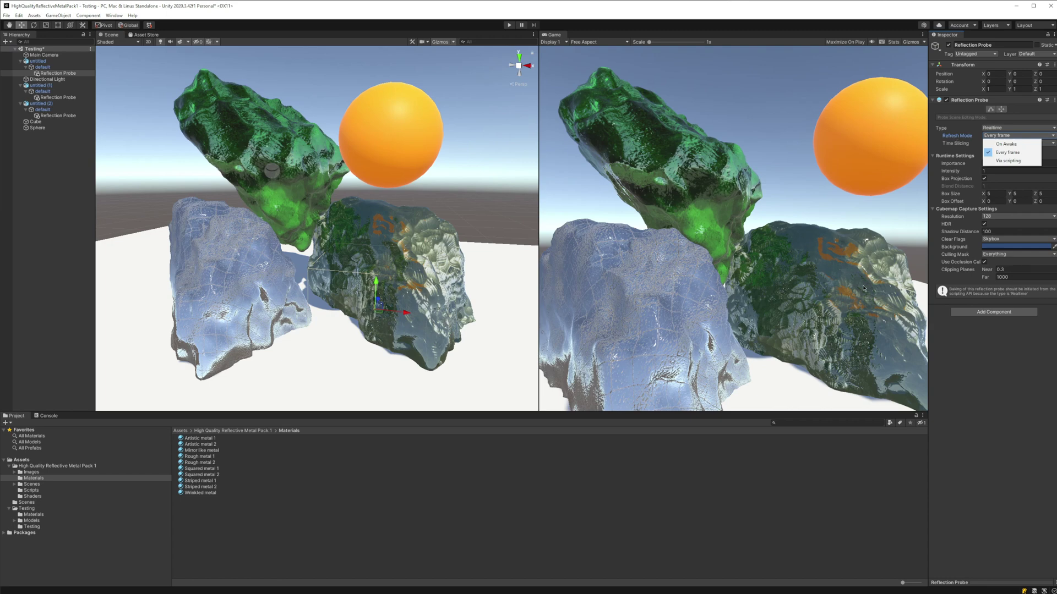
# - Drag the orange sphere around the rocks, leaving it right of the green rock at X -0.25, Y 9.97
pyautogui.click(971, 383)
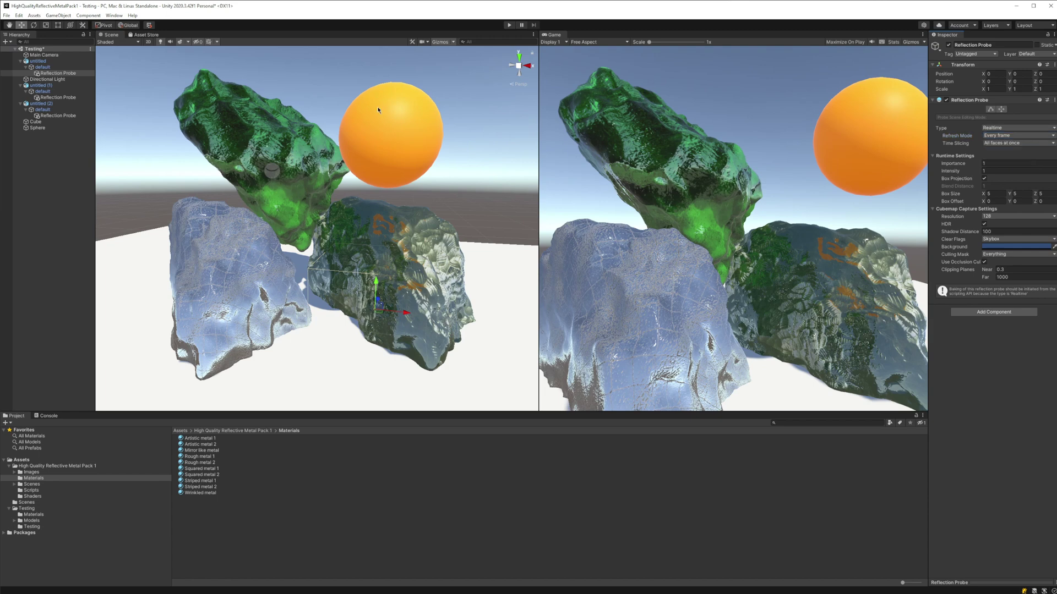
pyautogui.click(390, 129)
pyautogui.moveTo(419, 139)
pyautogui.mouseDown()
pyautogui.moveTo(299, 141)
pyautogui.moveTo(412, 141)
pyautogui.mouseUp()
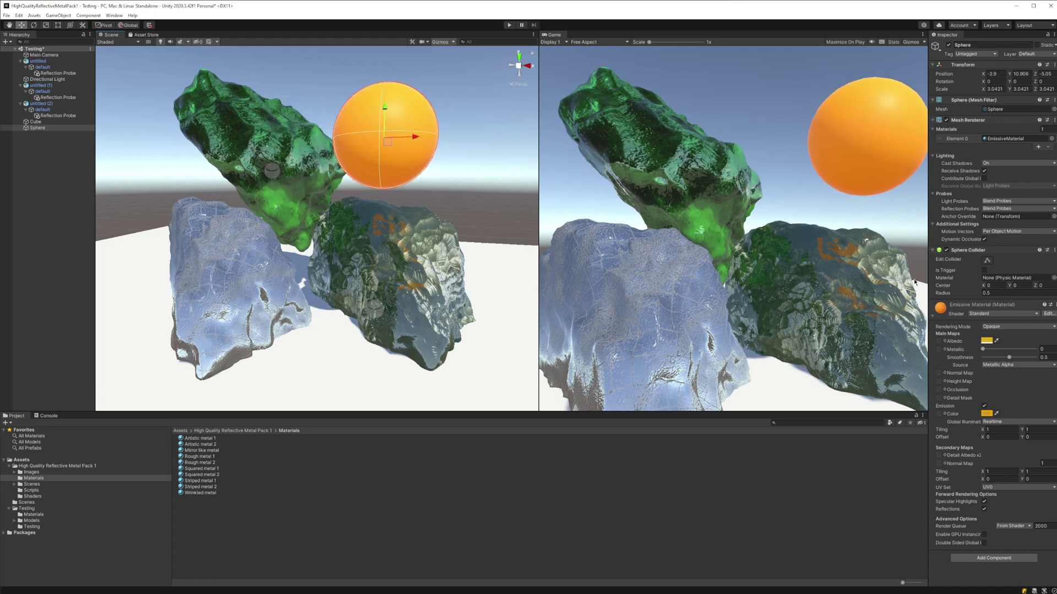
pyautogui.moveTo(385, 108); pyautogui.dragTo(384, 139)
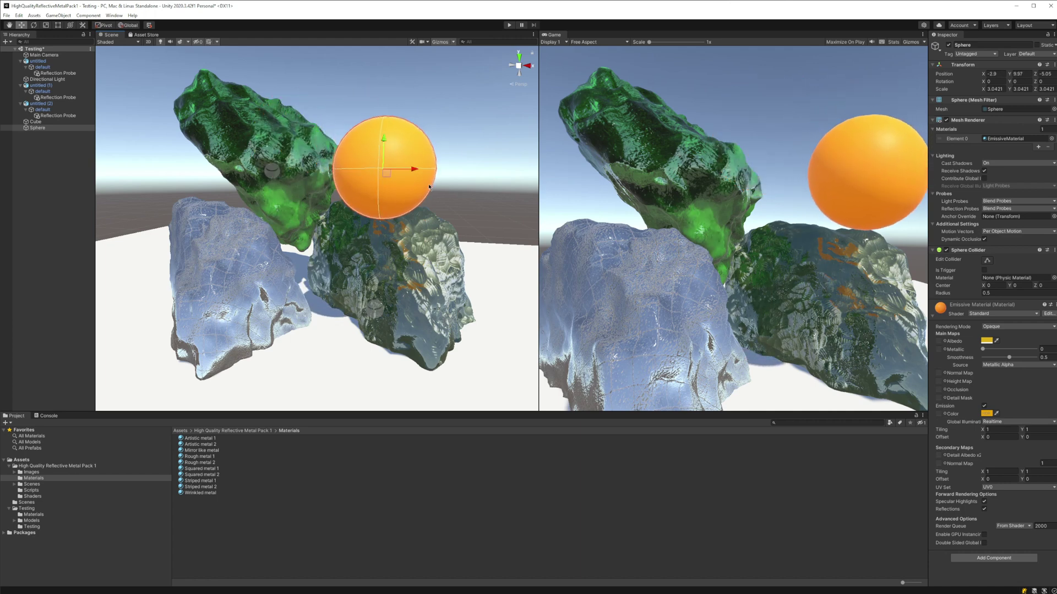
pyautogui.moveTo(414, 172); pyautogui.dragTo(346, 175)
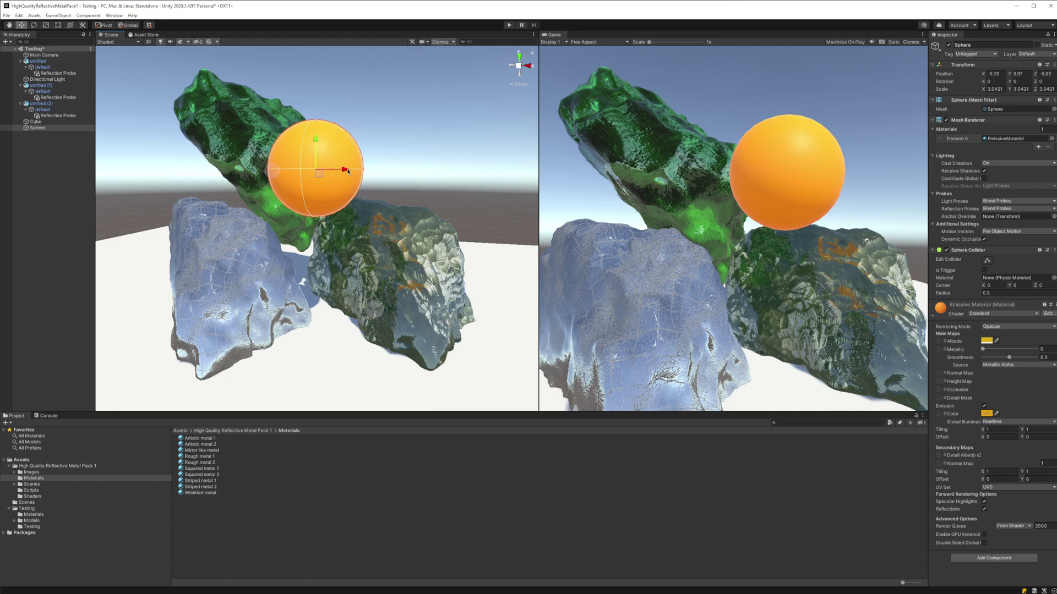
pyautogui.moveTo(348, 172); pyautogui.dragTo(512, 170)
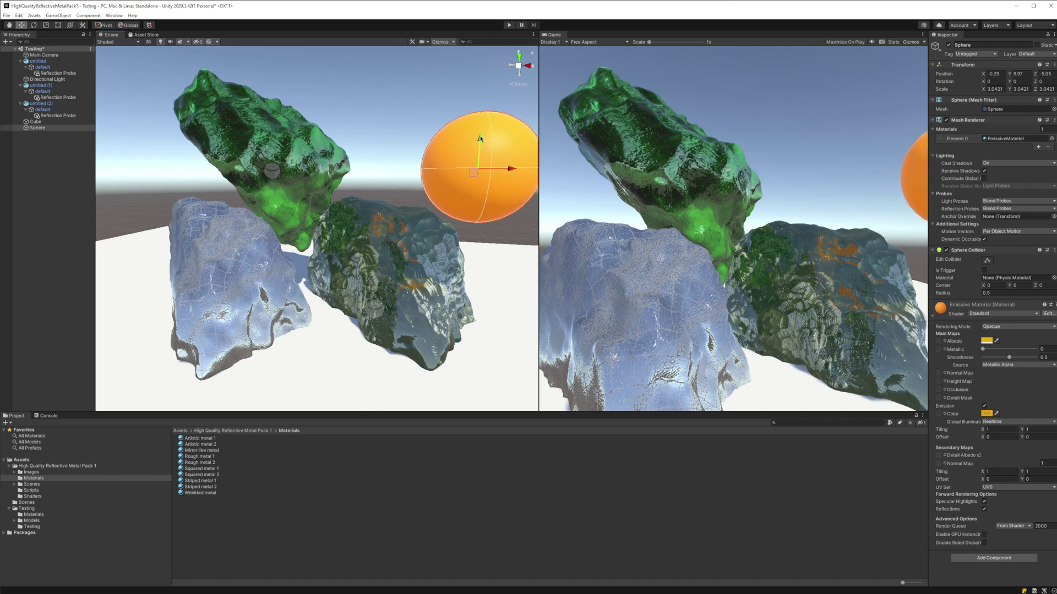
pyautogui.moveTo(480, 139); pyautogui.dragTo(483, 101)
# - Set the green rock's Reflection Probe to Realtime, refreshing Every frame
pyautogui.click(296, 152)
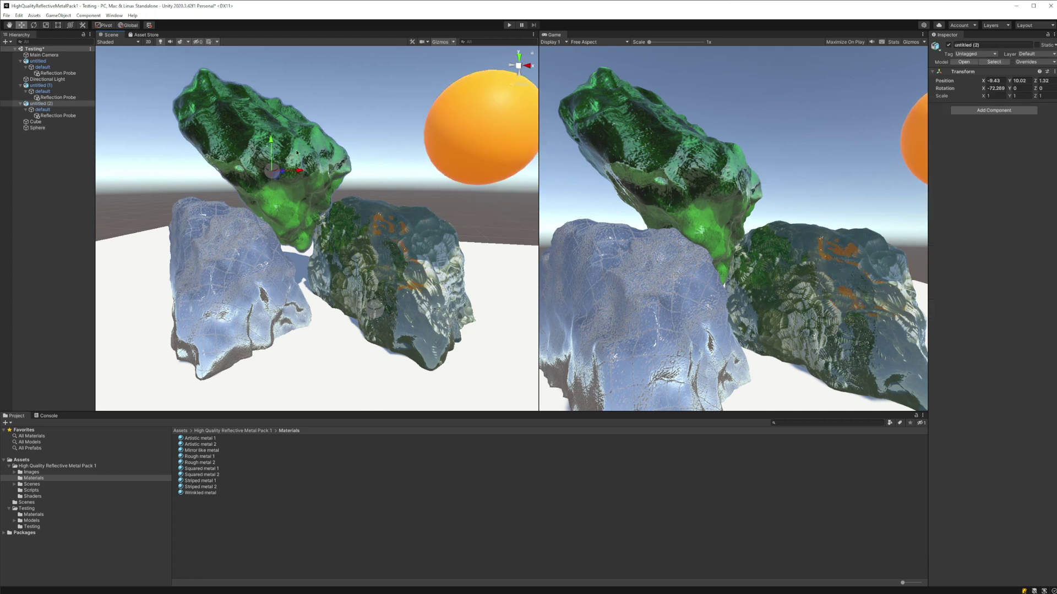
pyautogui.click(55, 116)
pyautogui.click(1006, 129)
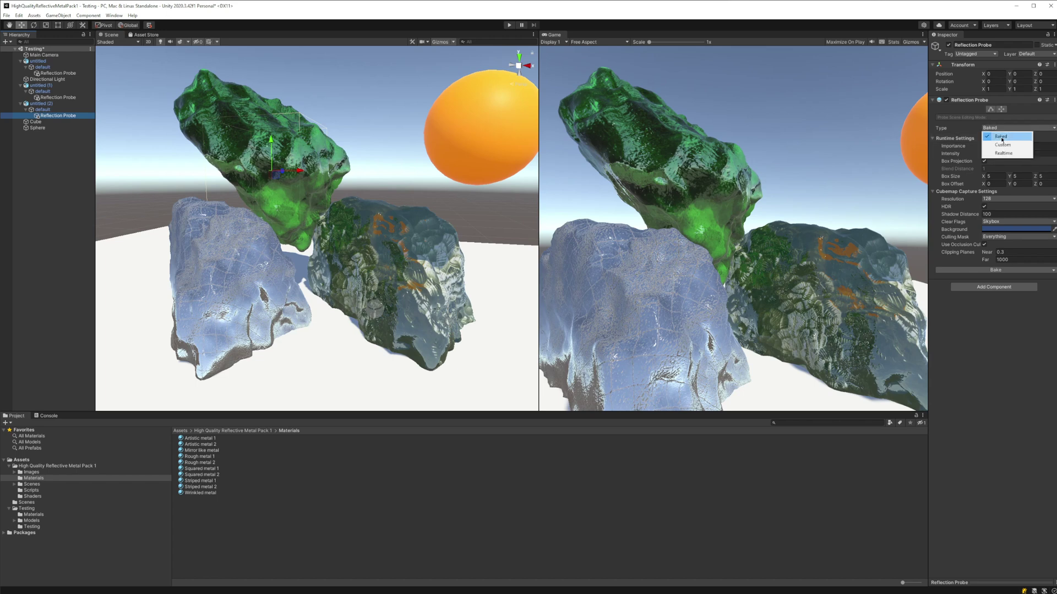
pyautogui.click(1005, 154)
pyautogui.click(1001, 137)
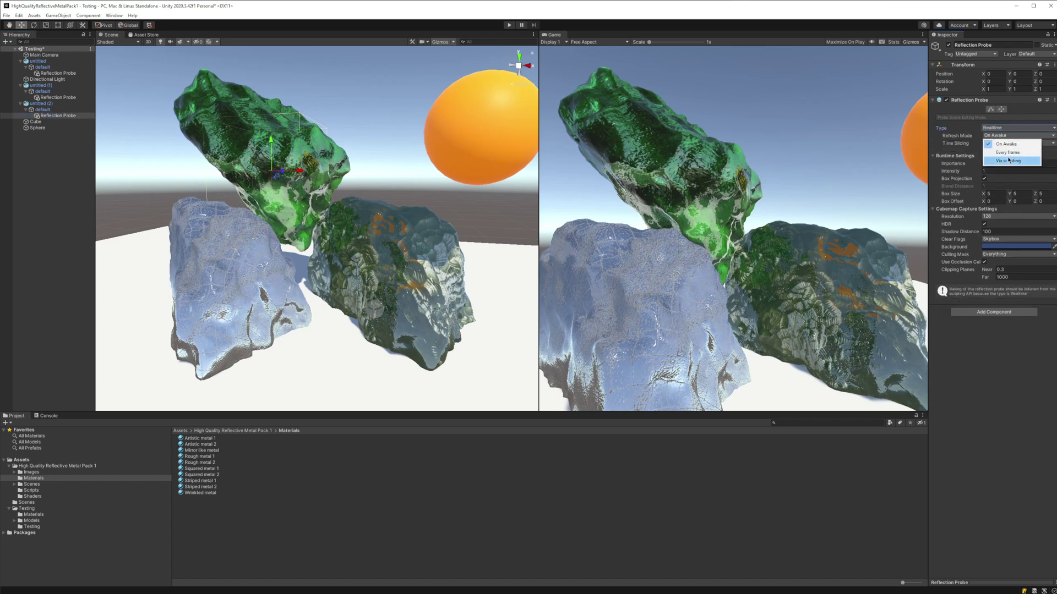
pyautogui.click(1006, 152)
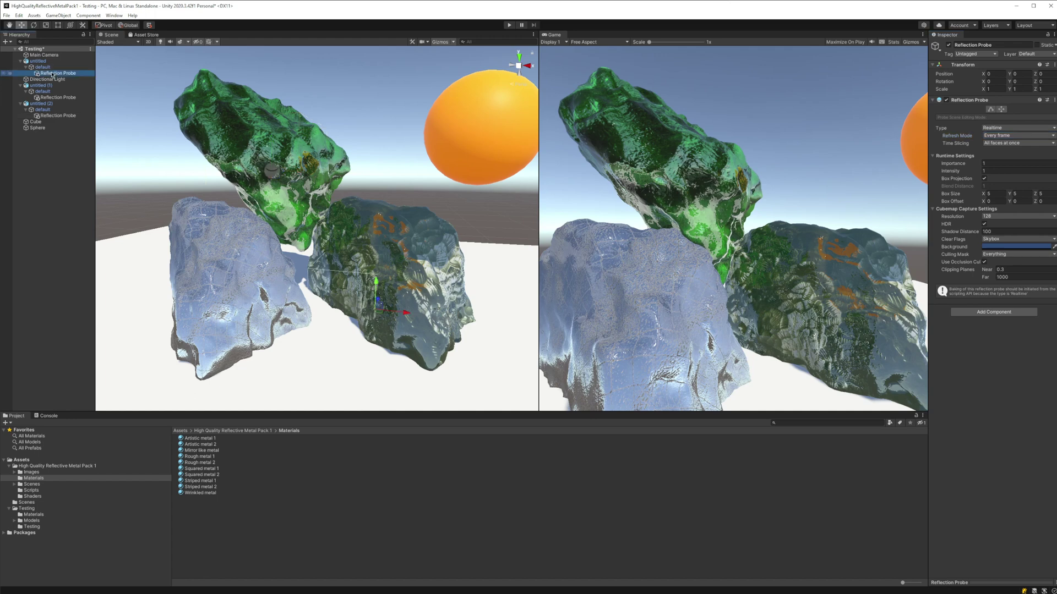
# - Set the blue rock's Reflection Probe to Realtime, refreshing Every frame
pyautogui.click(254, 122)
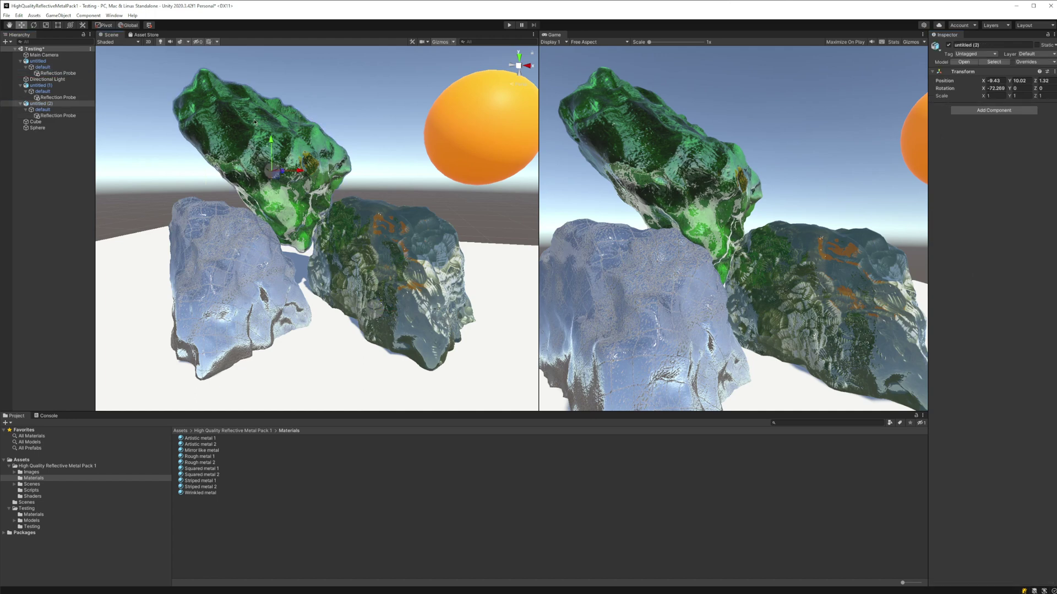
pyautogui.click(56, 117)
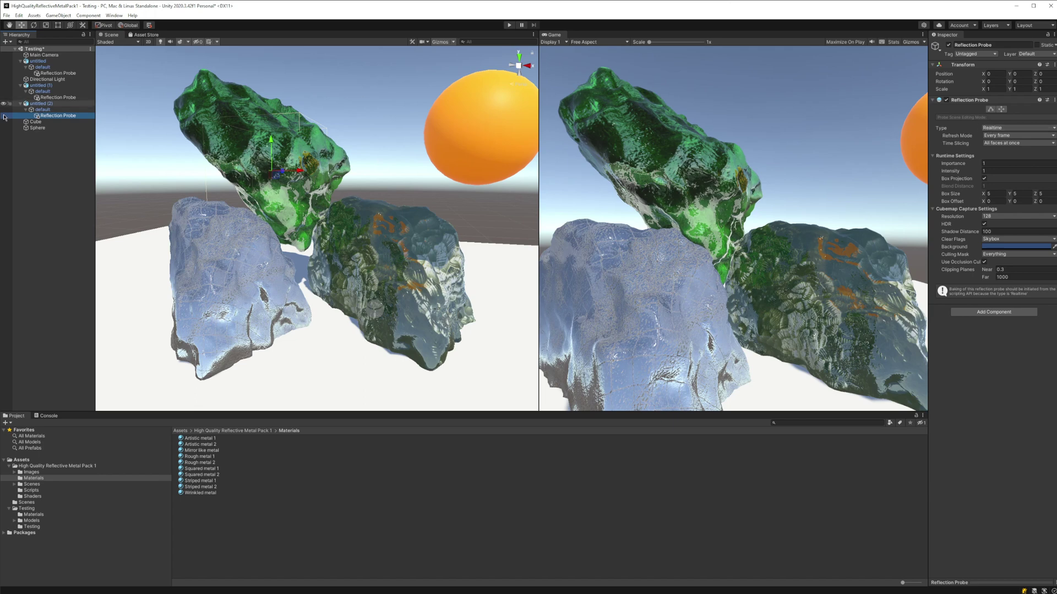
pyautogui.click(60, 74)
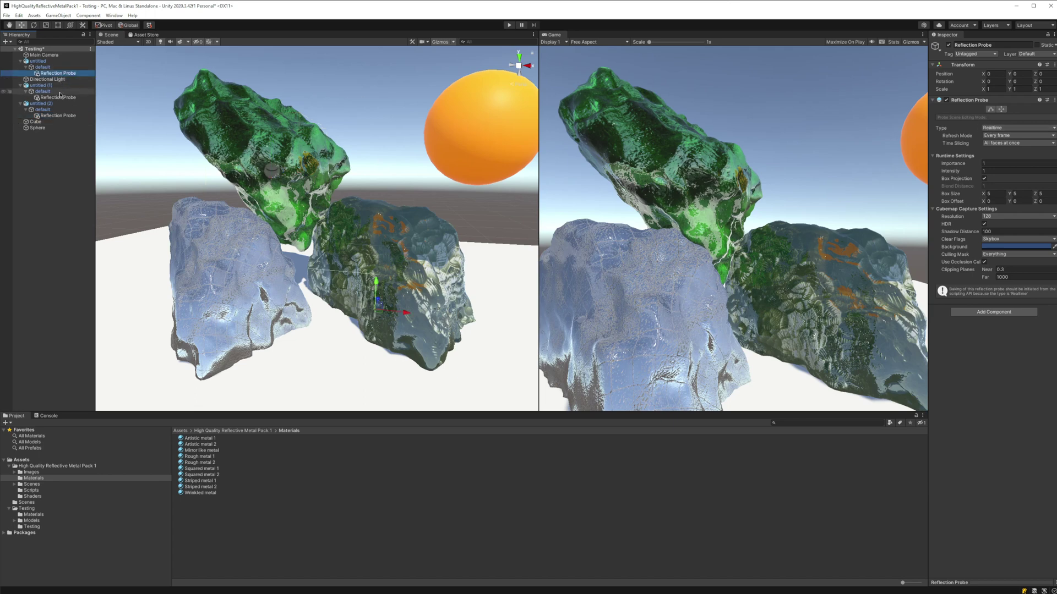
pyautogui.click(58, 98)
pyautogui.click(997, 130)
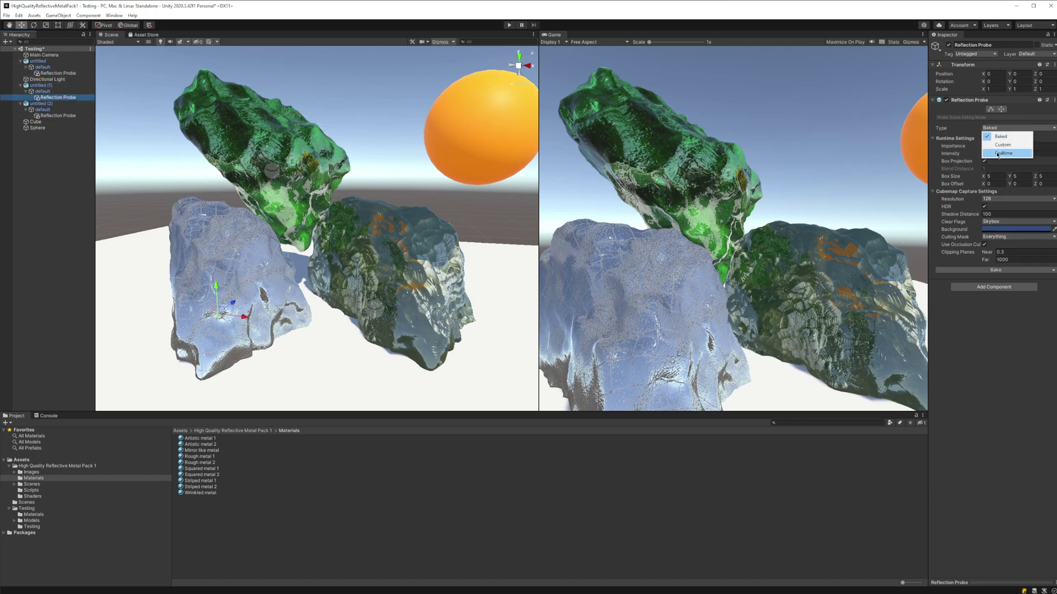
pyautogui.click(1000, 153)
pyautogui.click(1007, 135)
pyautogui.click(1007, 154)
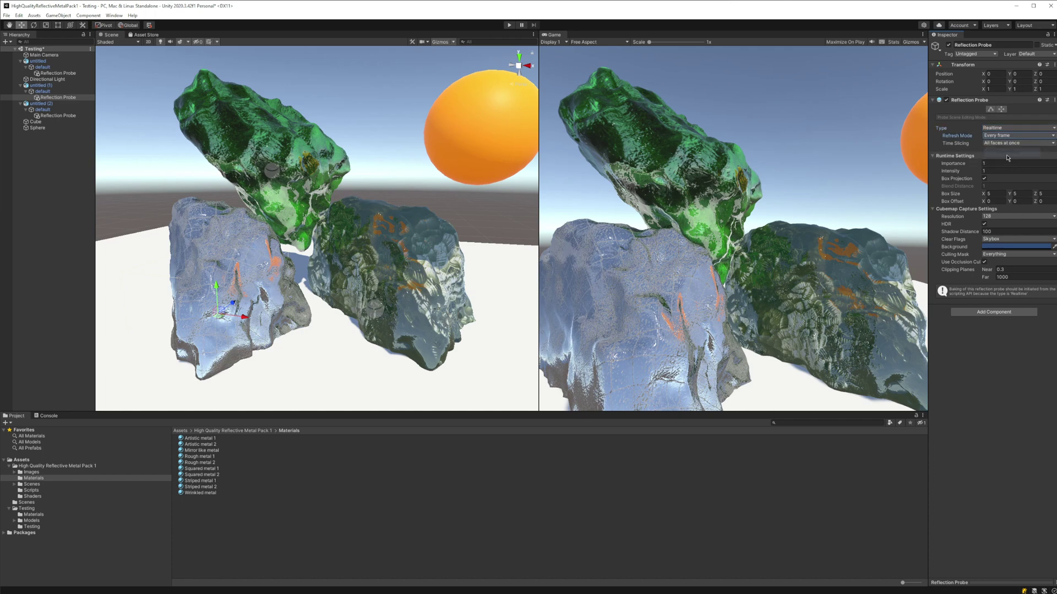
pyautogui.click(7, 16)
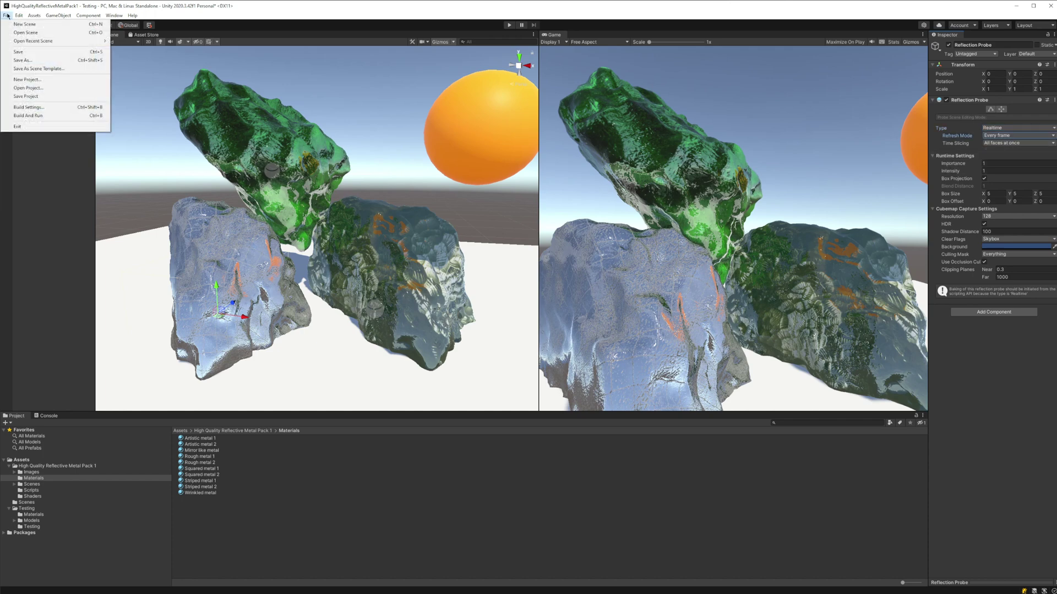
# - Save the scene and enter Play mode to see the realtime reflections update live
pyautogui.click(19, 52)
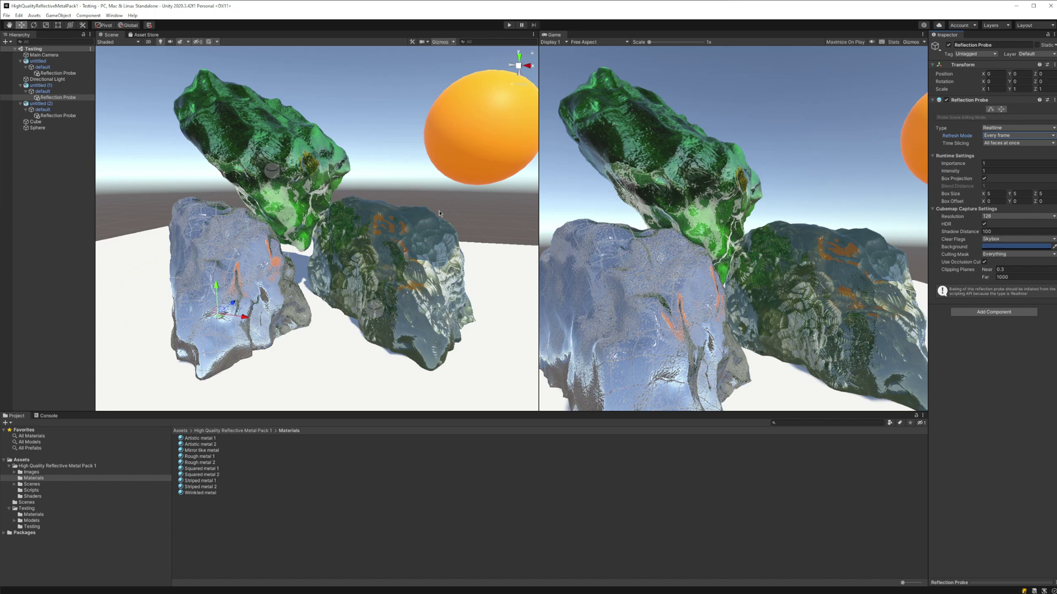
pyautogui.moveTo(441, 214)
pyautogui.keyDown('alt'); pyautogui.mouseDown()
pyautogui.moveTo(450, 220)
pyautogui.moveTo(424, 226)
pyautogui.mouseUp(); pyautogui.keyUp('alt')
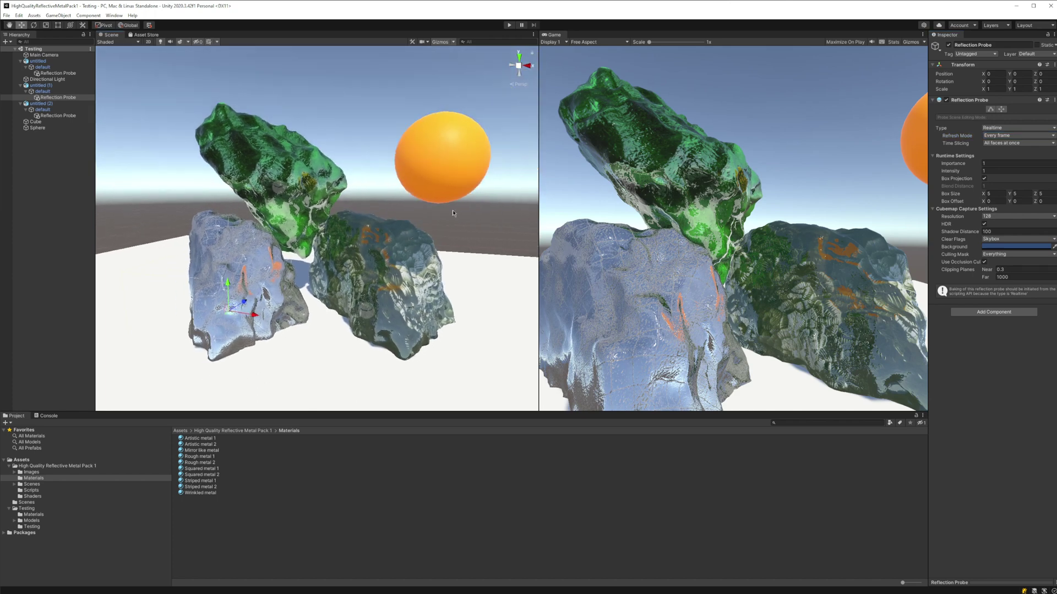
pyautogui.click(509, 26)
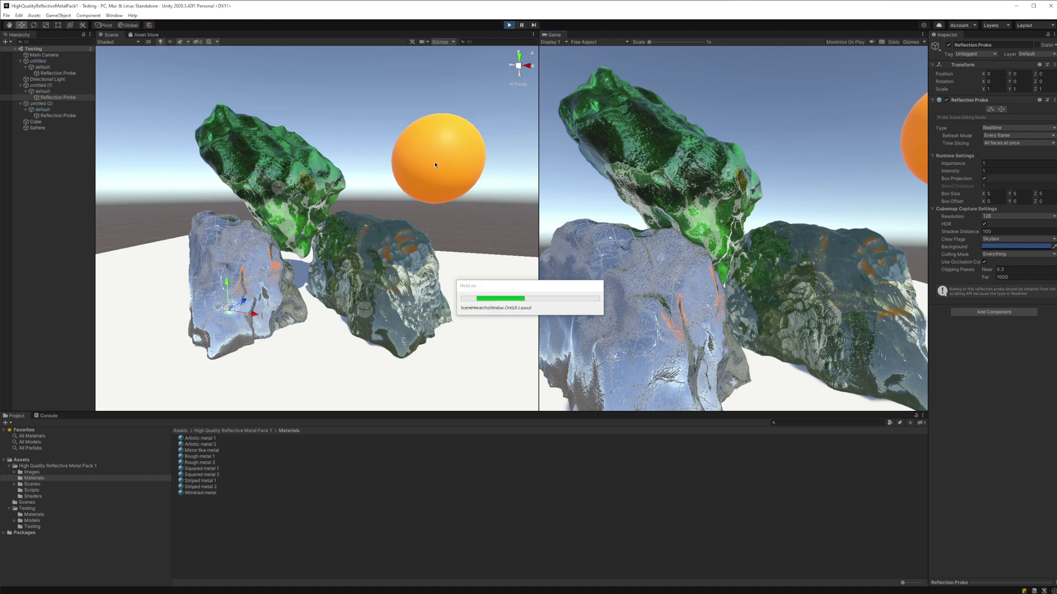
# - Drag the orange sphere left, lower, forward and back up around the rocks while watching its reflections
pyautogui.click(457, 170)
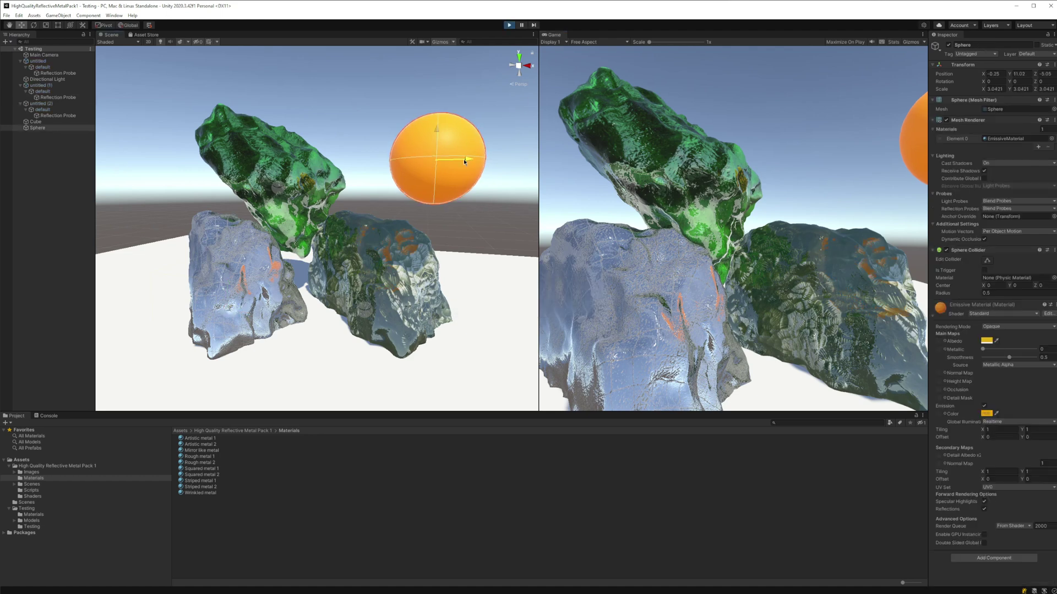
pyautogui.moveTo(461, 163); pyautogui.dragTo(320, 169)
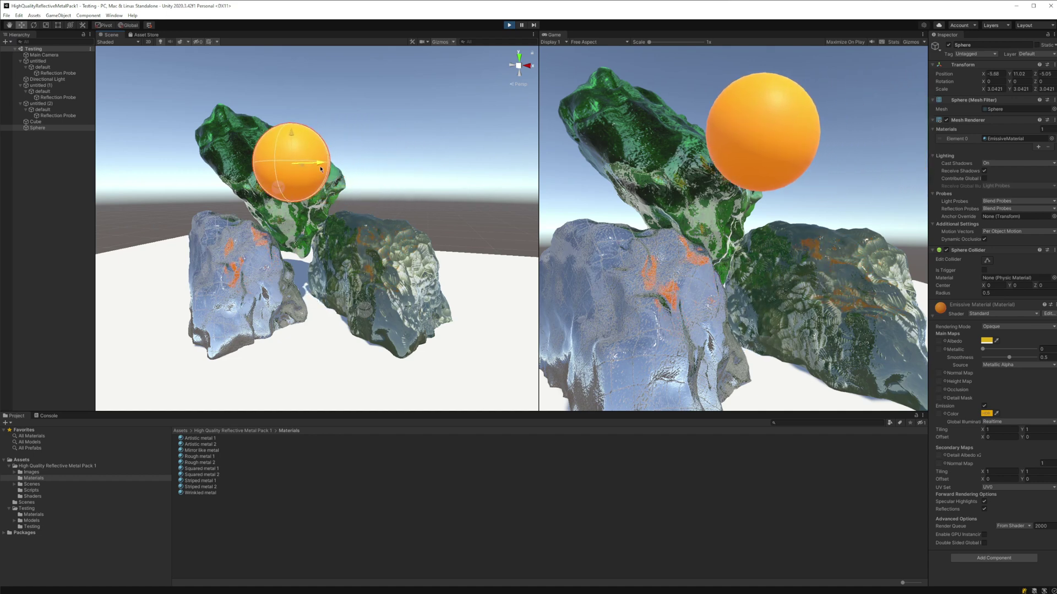
pyautogui.moveTo(290, 135); pyautogui.dragTo(291, 203)
pyautogui.moveTo(365, 210); pyautogui.dragTo(251, 222, button='right')
pyautogui.moveTo(199, 226); pyautogui.dragTo(365, 242)
pyautogui.scroll(-2, 467, 246)
pyautogui.scroll(5, 364, 242)
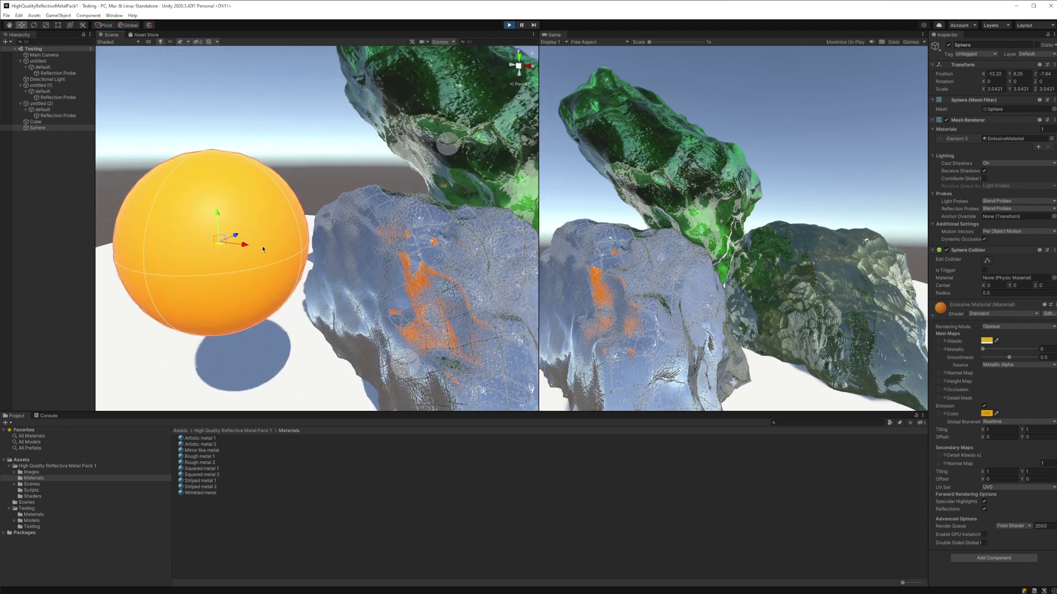
pyautogui.moveTo(247, 245); pyautogui.dragTo(267, 238)
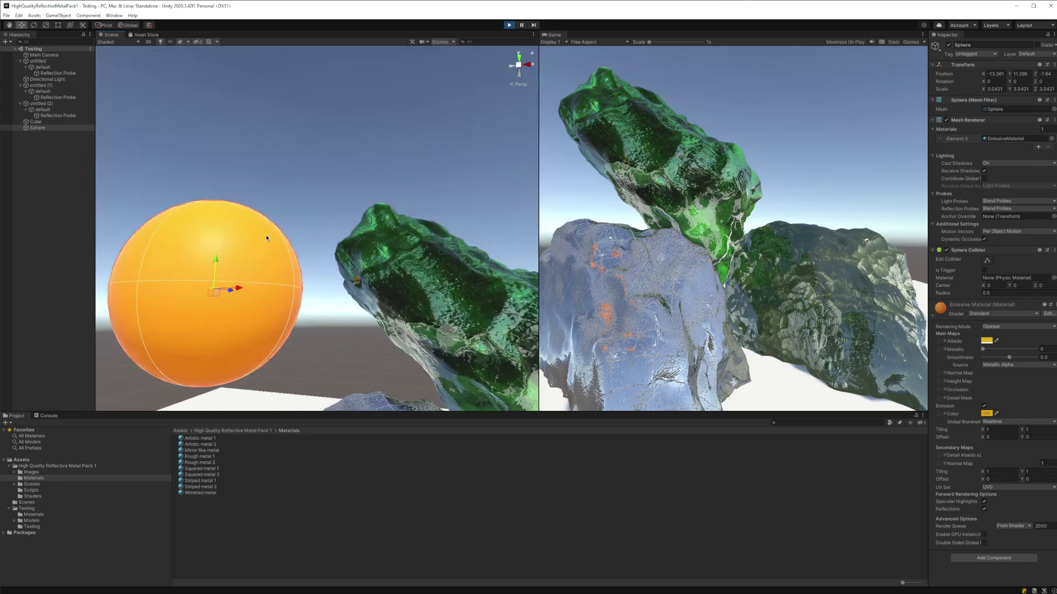
pyautogui.moveTo(218, 261); pyautogui.dragTo(429, 243)
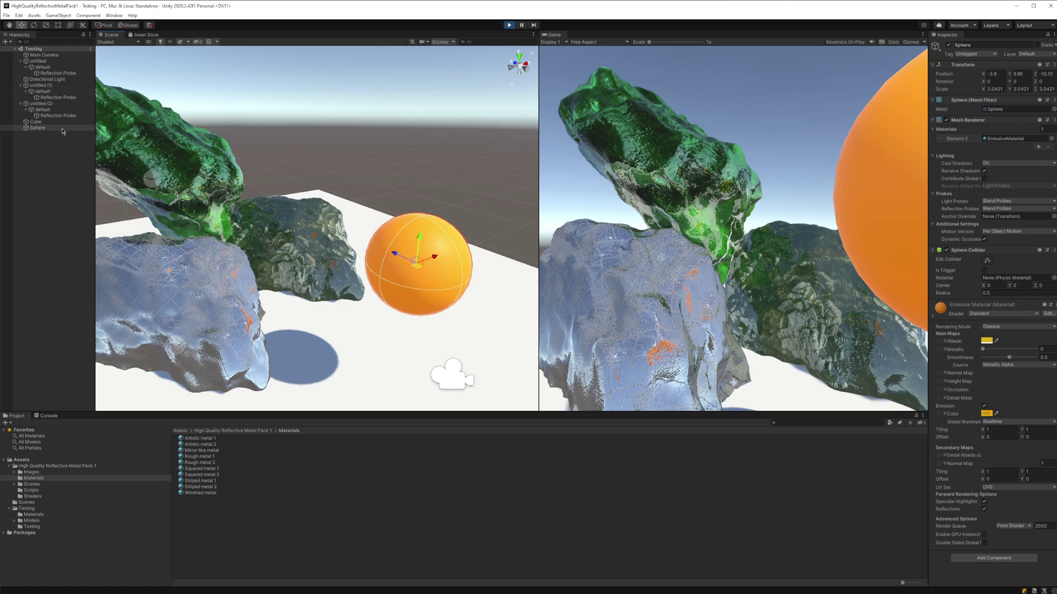
# - Add a Reflection Probe as a child of the Sphere
pyautogui.rightClick(45, 129)
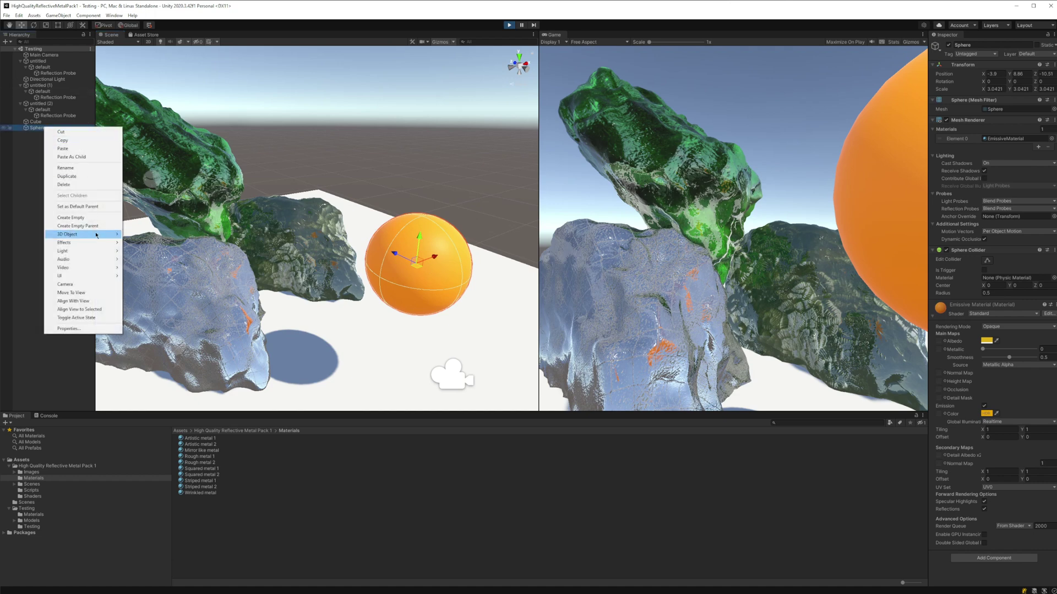
pyautogui.moveTo(100, 251)
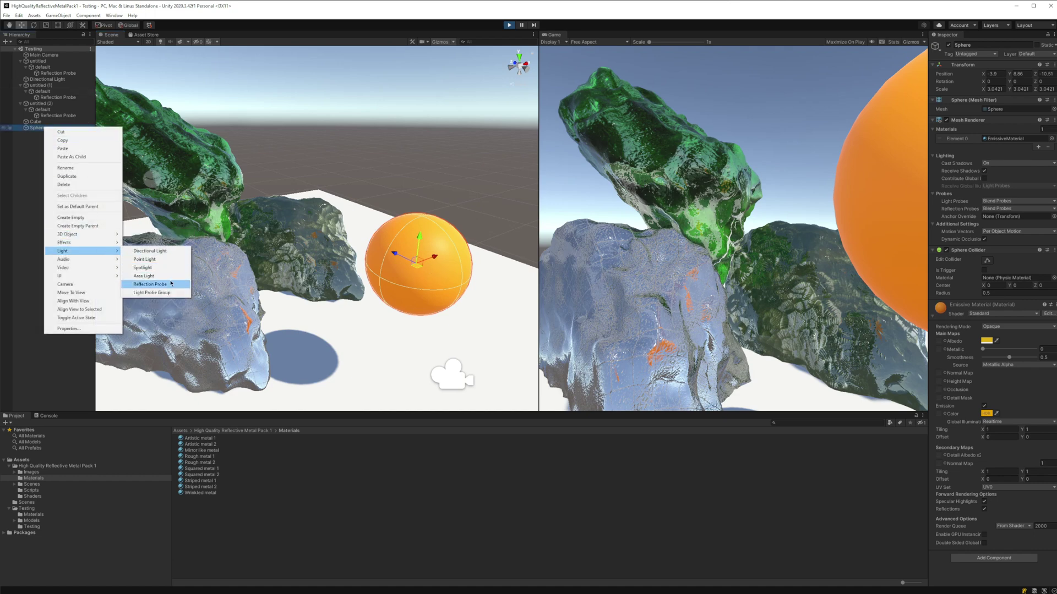
pyautogui.click(162, 284)
pyautogui.press('Return')
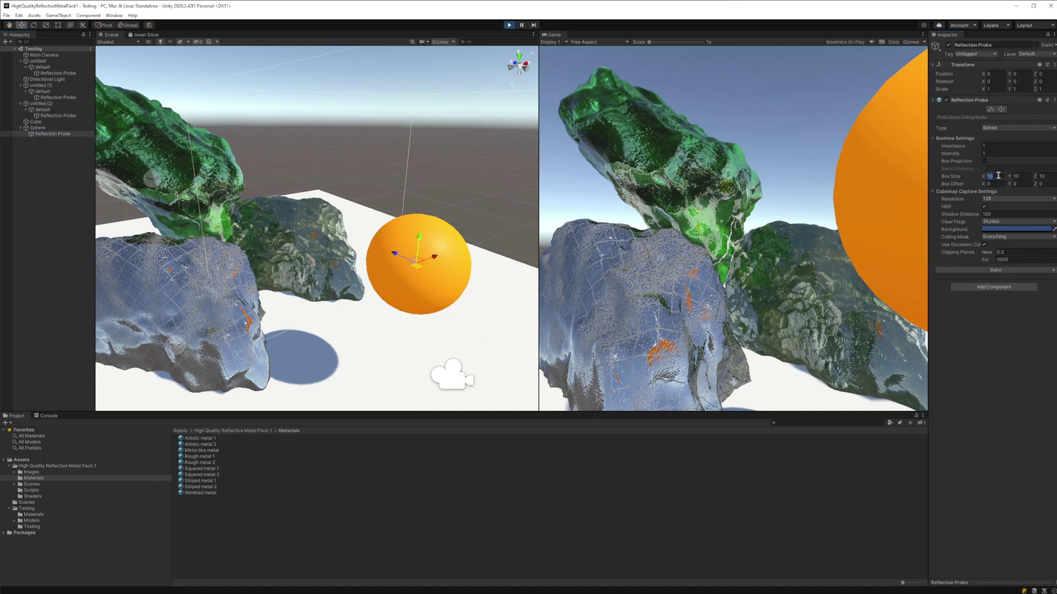
# - Set the sphere's reflection probe Box Size to 2, 2, 2
pyautogui.write('2')
pyautogui.press('Tab')
pyautogui.write('2')
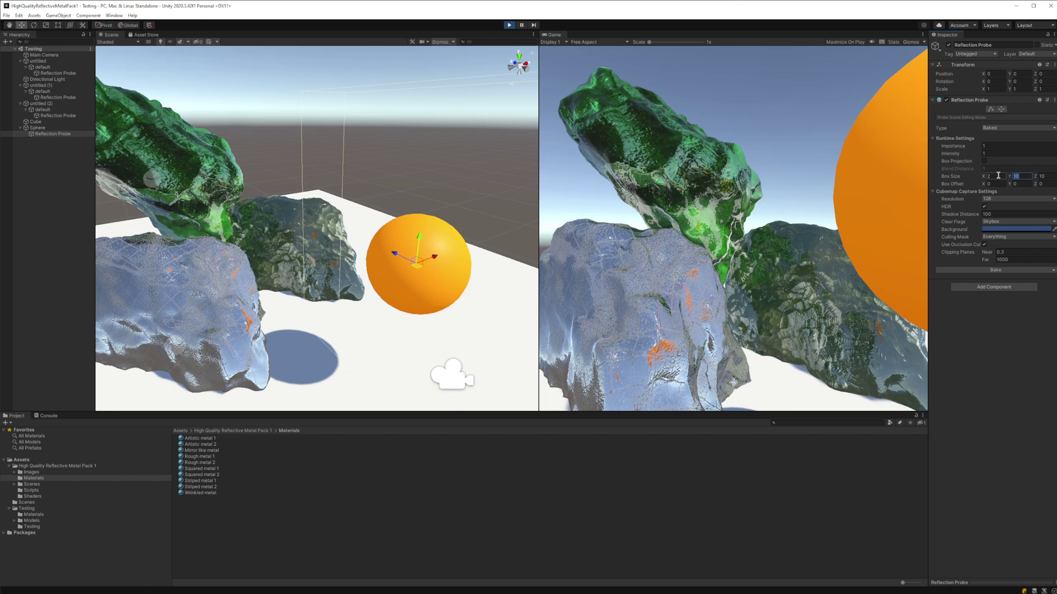
pyautogui.press('Tab')
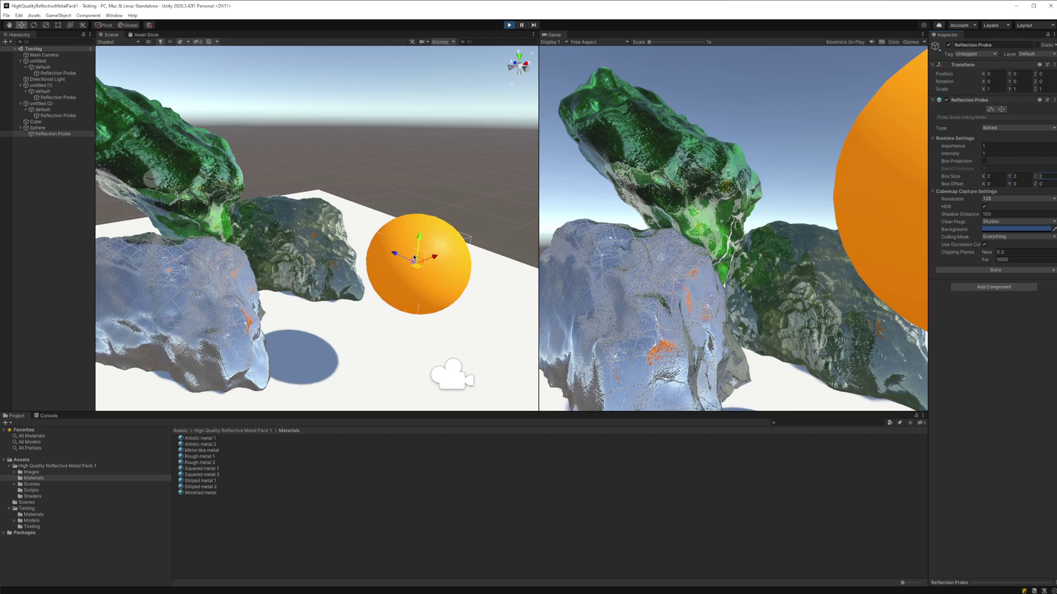
pyautogui.write('2')
pyautogui.moveTo(414, 258); pyautogui.dragTo(578, 251, button='right')
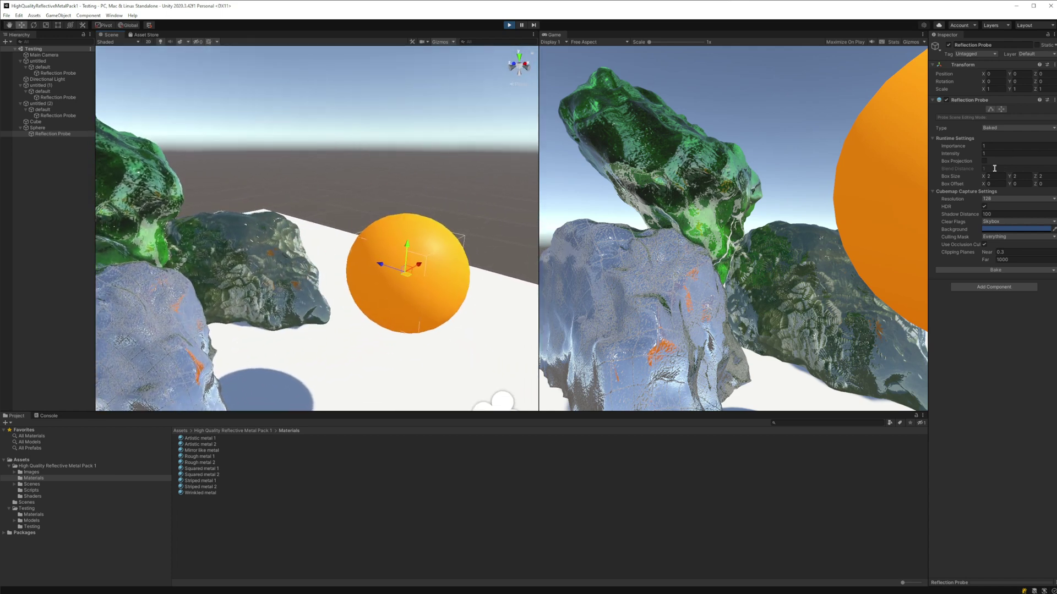
# - Set the probe Type to Realtime and Refresh Mode to Every Frame
pyautogui.click(1019, 128)
pyautogui.click(1010, 158)
pyautogui.click(1013, 136)
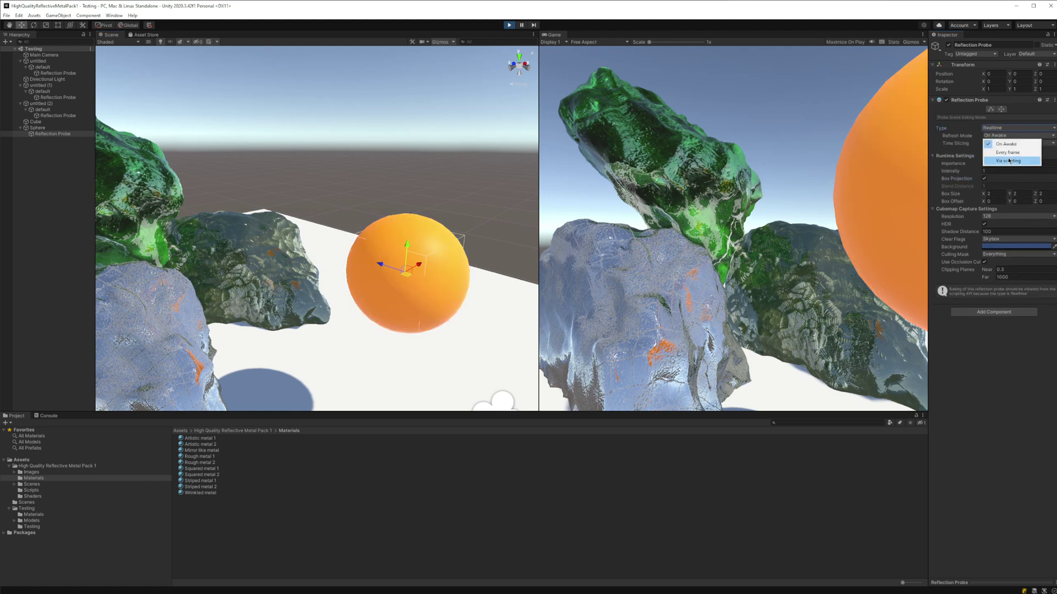
pyautogui.click(1009, 153)
pyautogui.moveTo(458, 214); pyautogui.dragTo(413, 253, button='right')
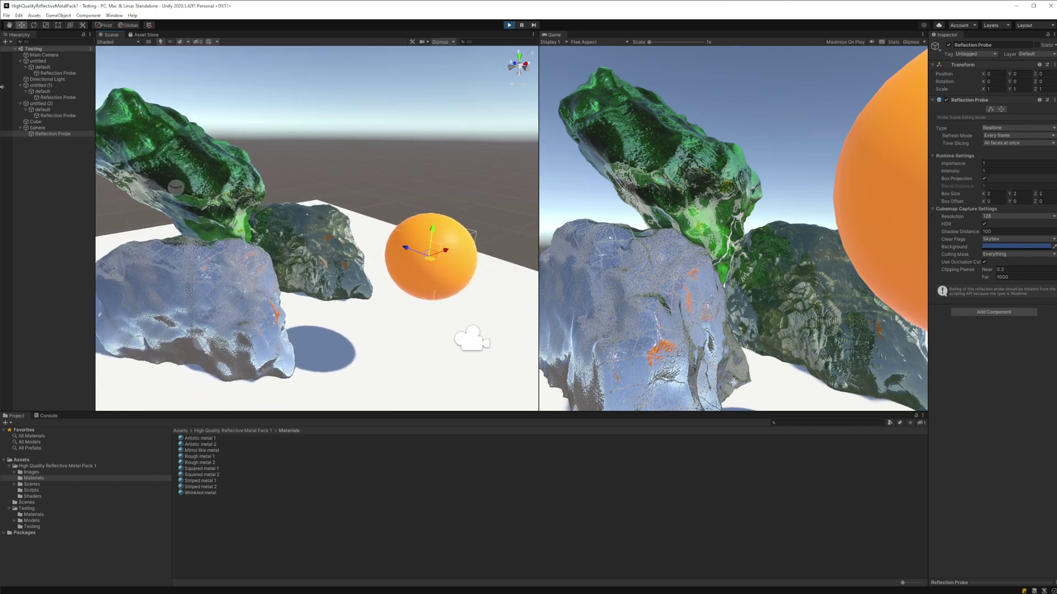
pyautogui.click(32, 129)
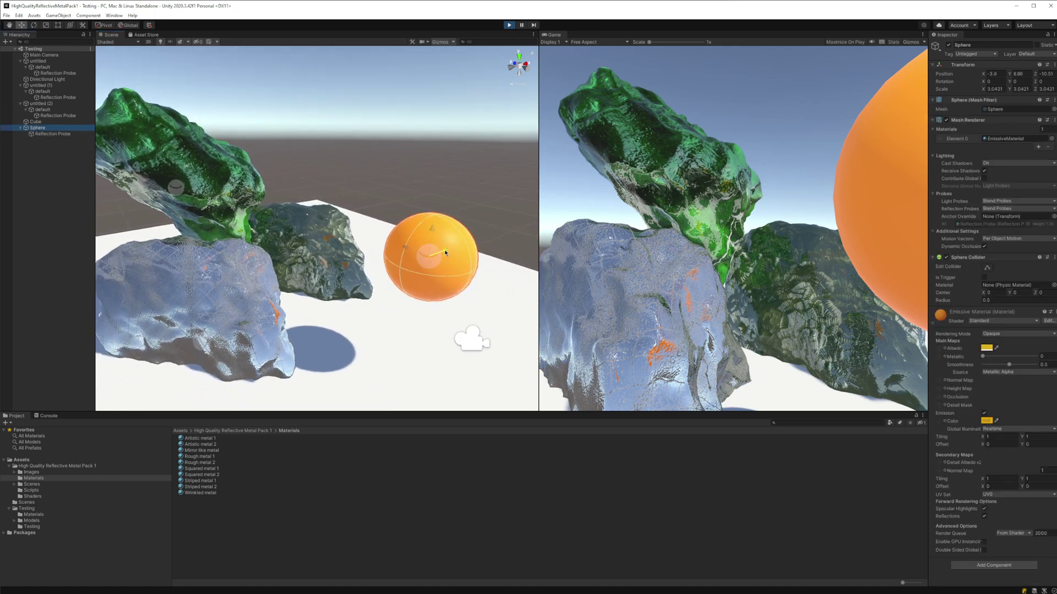
# - Move the sphere to about X -8.46, Y 7.326, Z -8.465 against the pale blue rock
pyautogui.moveTo(445, 252); pyautogui.dragTo(277, 260)
pyautogui.moveTo(316, 284); pyautogui.dragTo(434, 198, button='right')
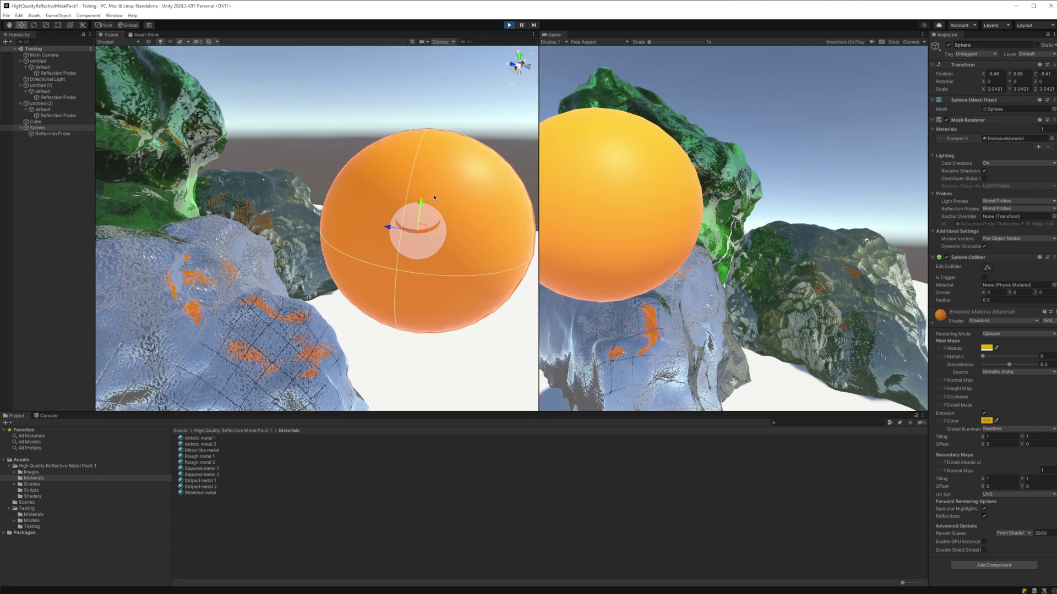
pyautogui.moveTo(420, 205); pyautogui.dragTo(419, 289)
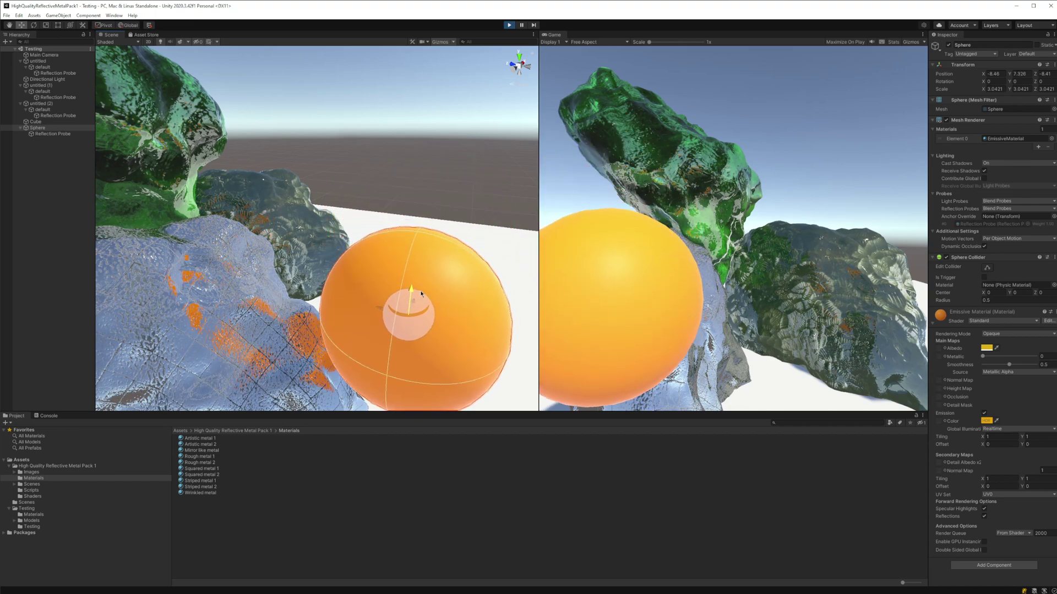
pyautogui.moveTo(411, 310); pyautogui.dragTo(353, 286, button='right')
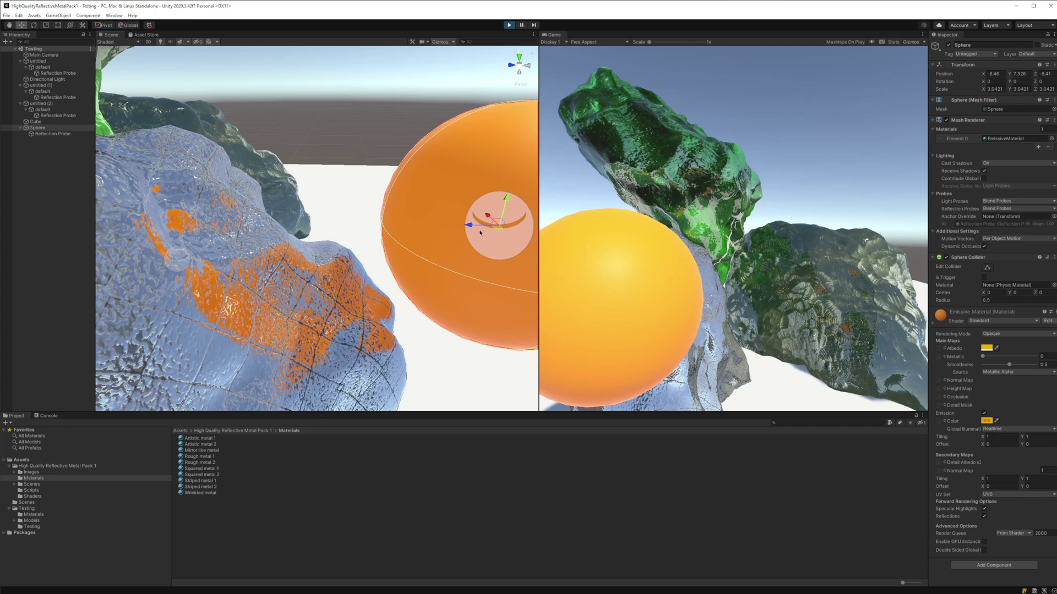
pyautogui.moveTo(470, 227)
pyautogui.mouseDown()
pyautogui.moveTo(406, 229)
pyautogui.moveTo(472, 229)
pyautogui.mouseUp()
pyautogui.moveTo(472, 228); pyautogui.dragTo(302, 254, button='right')
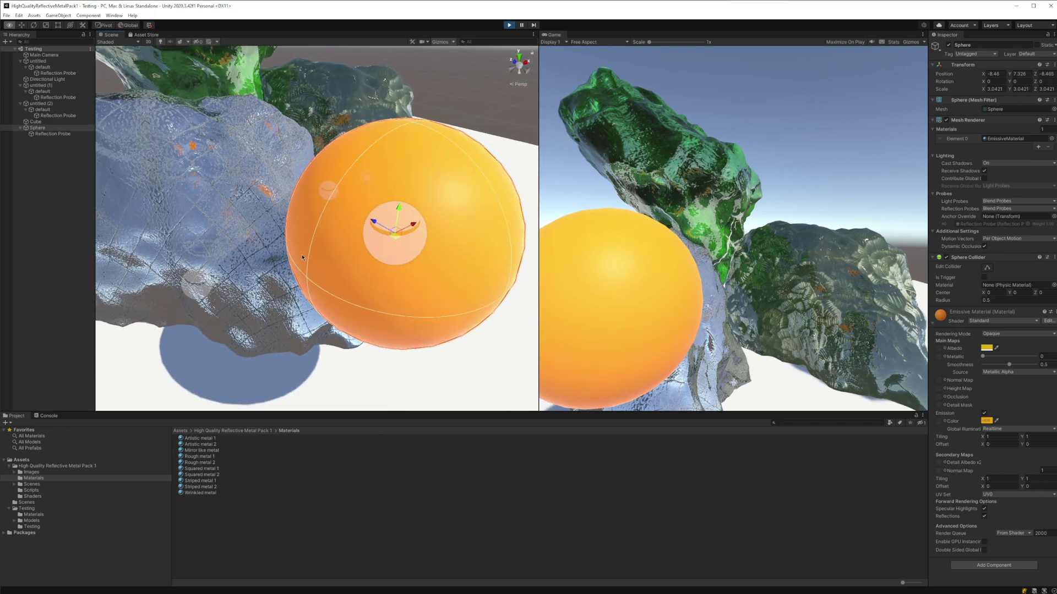
pyautogui.moveTo(290, 213); pyautogui.dragTo(428, 193, button='right')
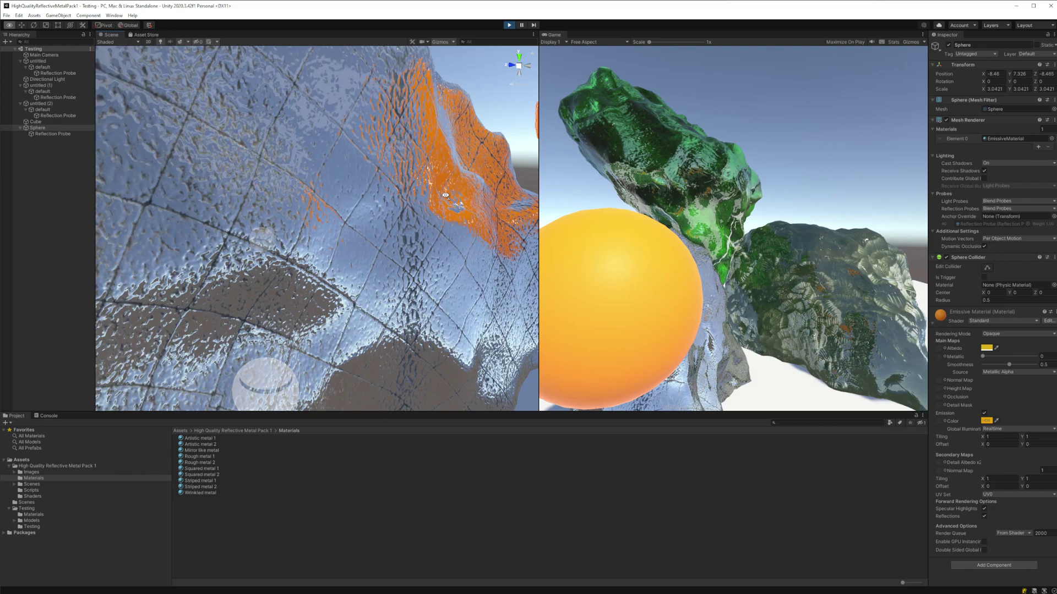
pyautogui.moveTo(445, 195); pyautogui.dragTo(206, 270, button='right')
# - Drag the Wrinkled metal material onto the Cube floor
pyautogui.click(274, 246)
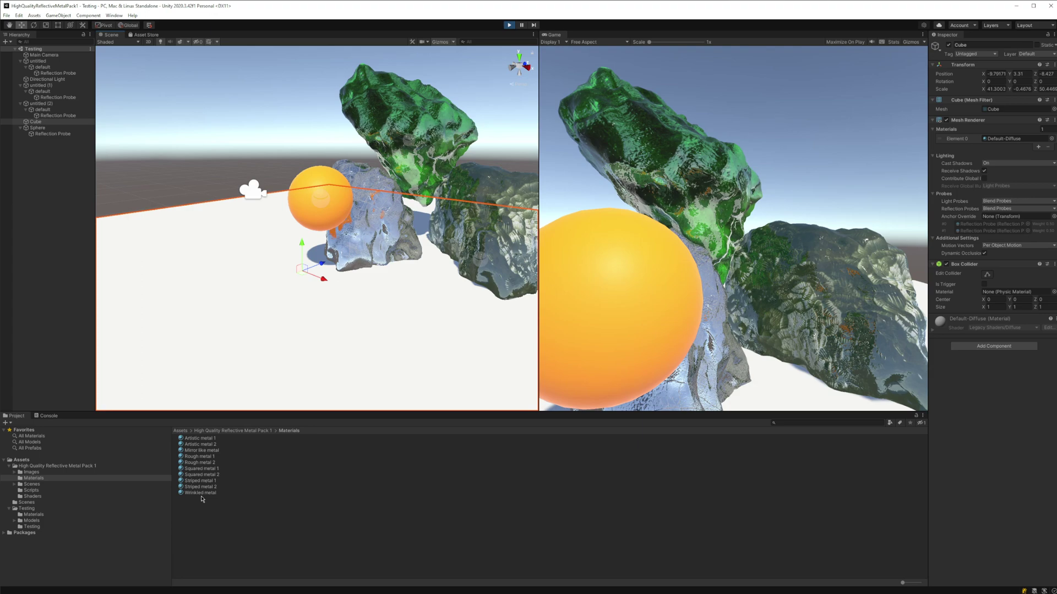
pyautogui.moveTo(199, 493); pyautogui.dragTo(330, 330)
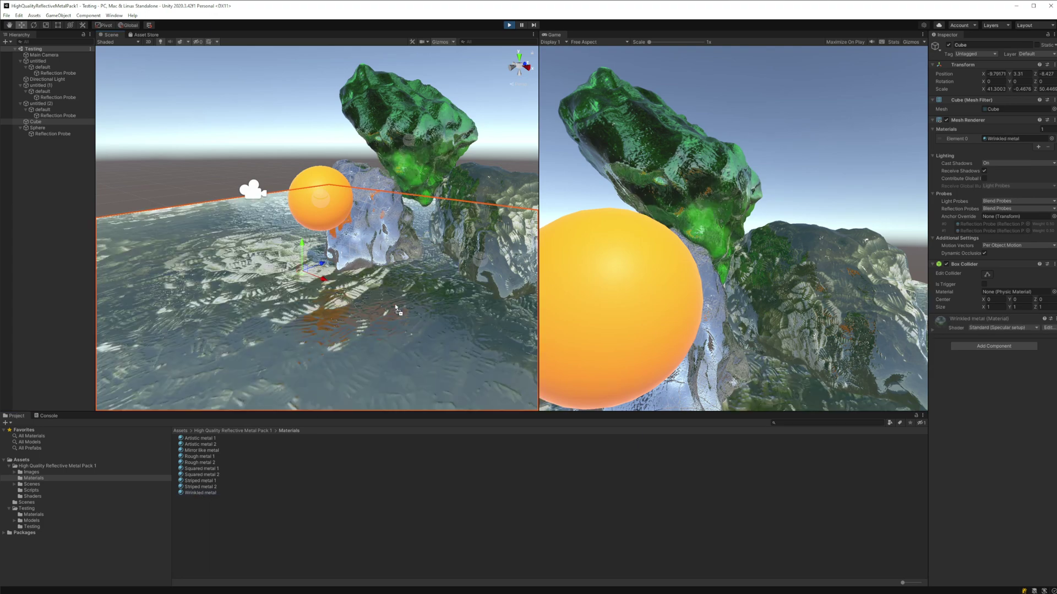
pyautogui.moveTo(396, 317); pyautogui.dragTo(405, 211, button='right')
# - Move the orange sphere along Z to Position Z -22.79 over the open floor
pyautogui.click(369, 209)
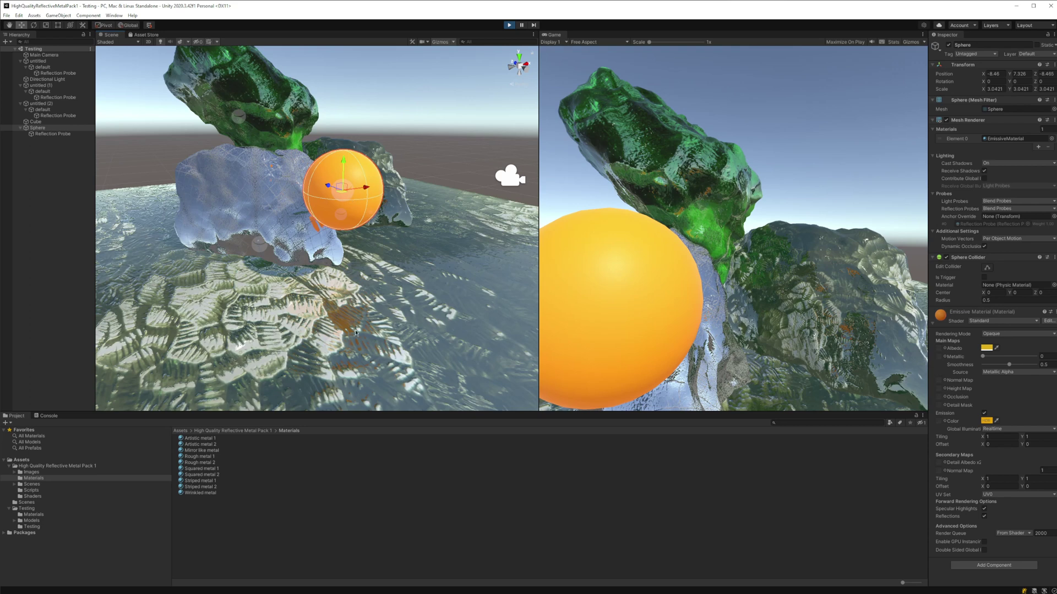
pyautogui.moveTo(329, 186); pyautogui.dragTo(451, 264)
pyautogui.moveTo(451, 264); pyautogui.dragTo(350, 226, button='right')
pyautogui.moveTo(348, 224); pyautogui.dragTo(505, 224)
pyautogui.moveTo(505, 224); pyautogui.dragTo(338, 214, button='right')
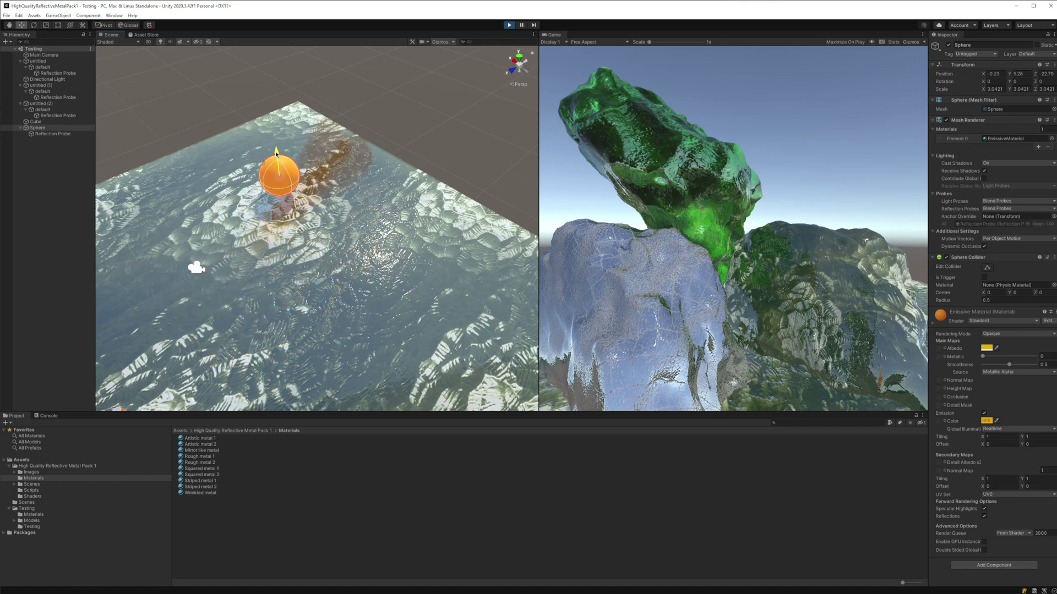
# - Fly the Scene view down to floor level to inspect the sphere's reflection
pyautogui.moveTo(335, 183); pyautogui.dragTo(465, 211, button='right')
pyautogui.press('w')
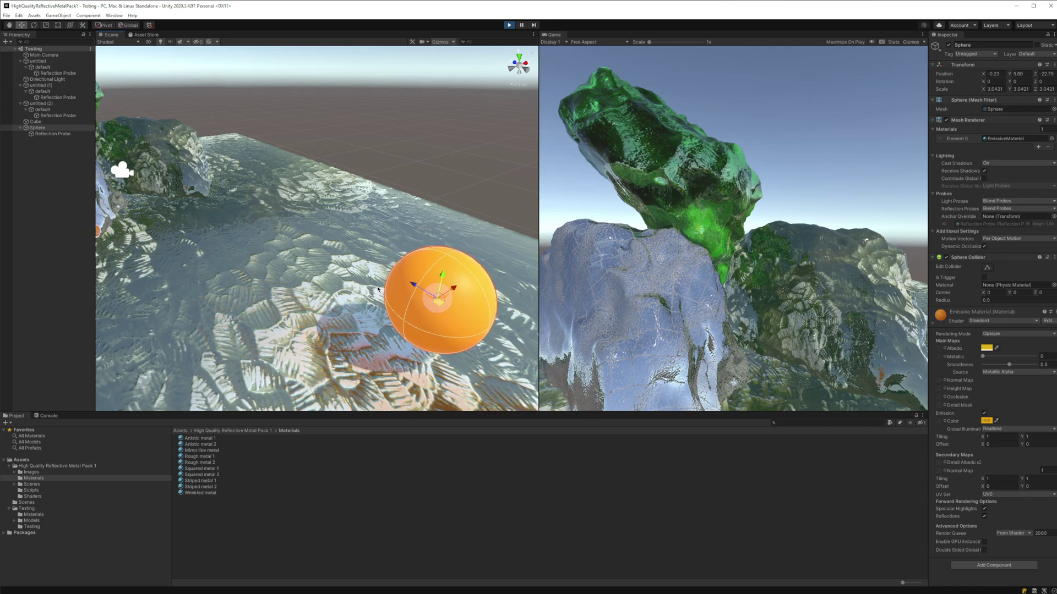
pyautogui.moveTo(378, 289); pyautogui.dragTo(376, 164, button='right')
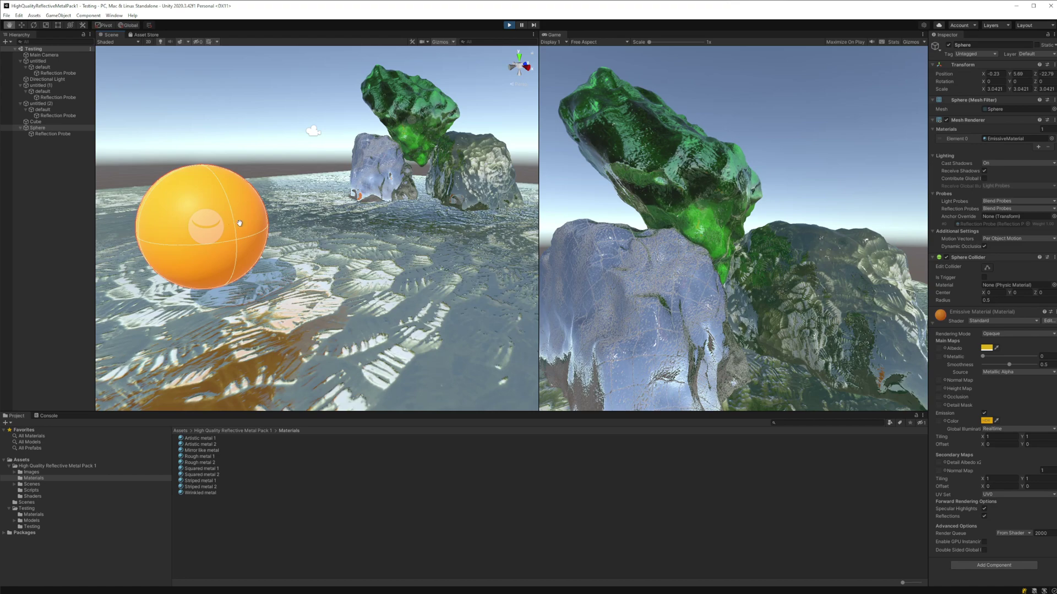
pyautogui.moveTo(396, 211); pyautogui.dragTo(300, 216, button='right')
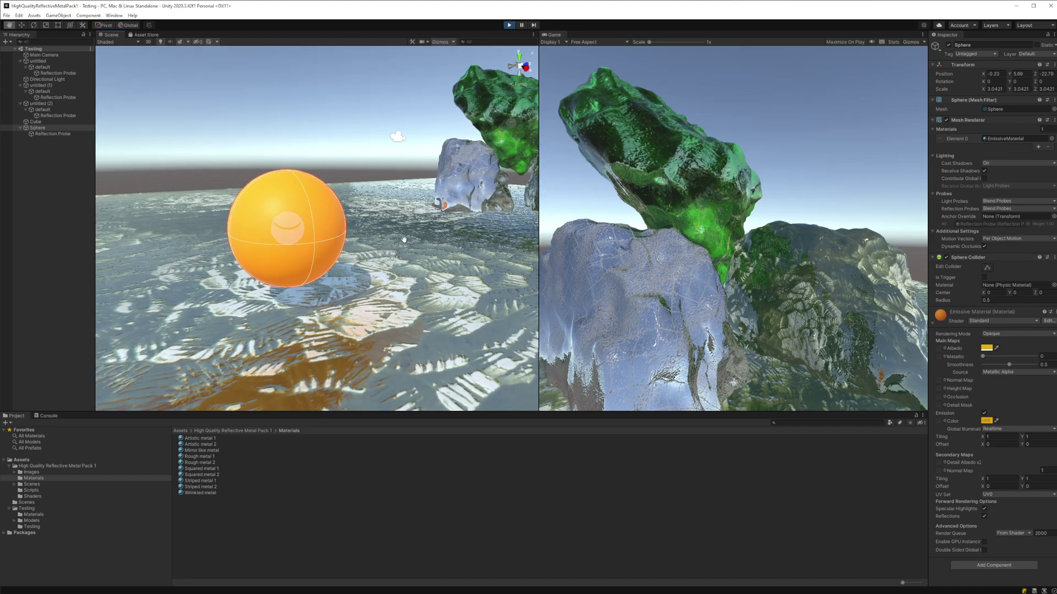
pyautogui.moveTo(404, 240); pyautogui.dragTo(403, 243, button='right')
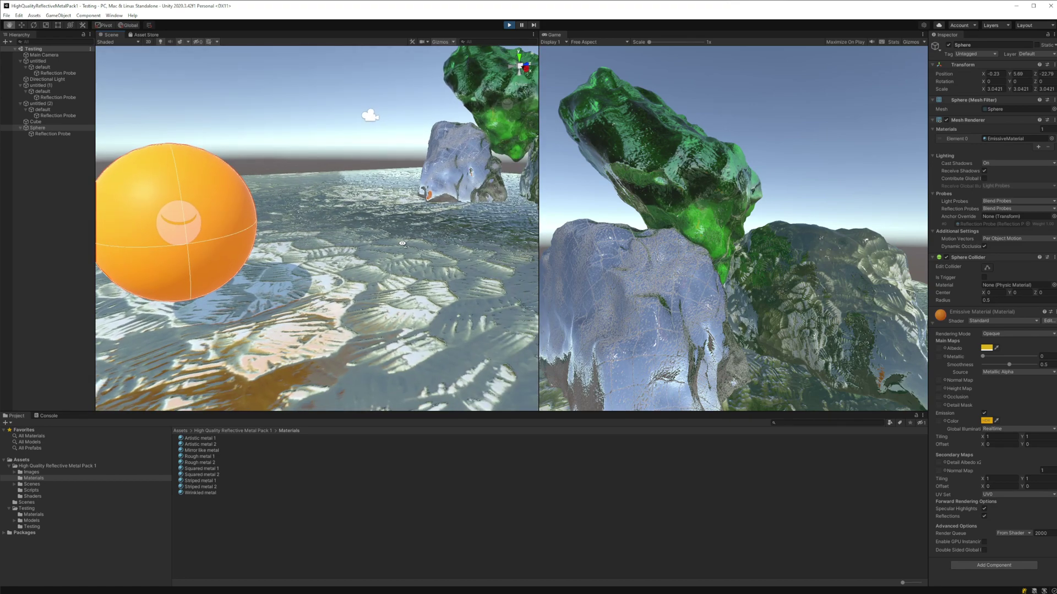
pyautogui.scroll(-5, 450, 180)
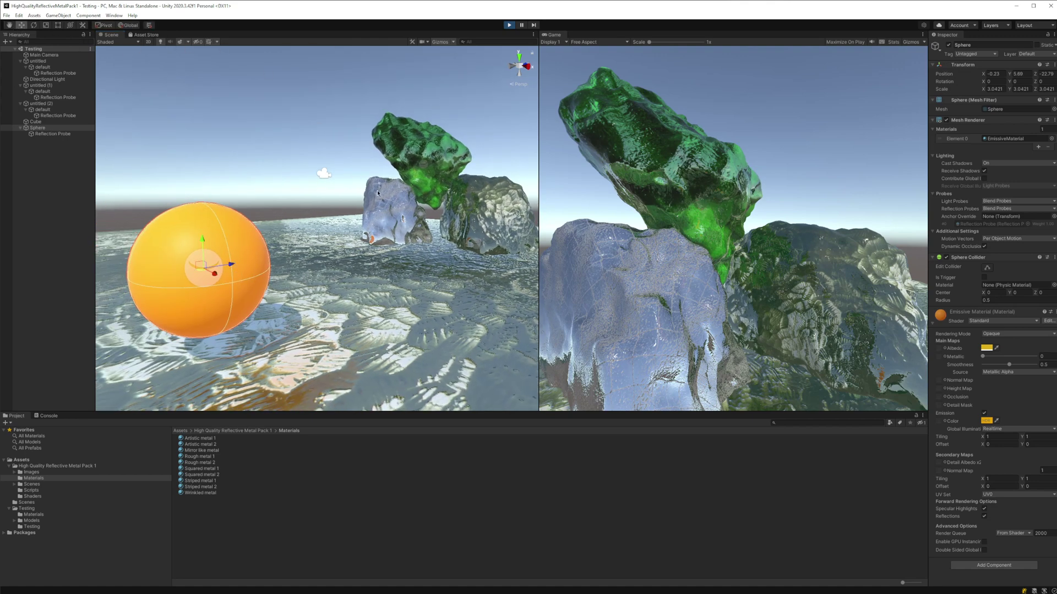
# - Drag the pale blue rock forward to about X -1.39, Z -19.9 beside the sphere
pyautogui.click(421, 241)
pyautogui.moveTo(395, 240); pyautogui.dragTo(291, 262)
pyautogui.keyDown('alt'); pyautogui.moveTo(362, 287); pyautogui.dragTo(510, 366); pyautogui.keyUp('alt')
pyautogui.moveTo(264, 240); pyautogui.dragTo(319, 304)
pyautogui.keyDown('alt'); pyautogui.moveTo(319, 305); pyautogui.dragTo(317, 223); pyautogui.keyUp('alt')
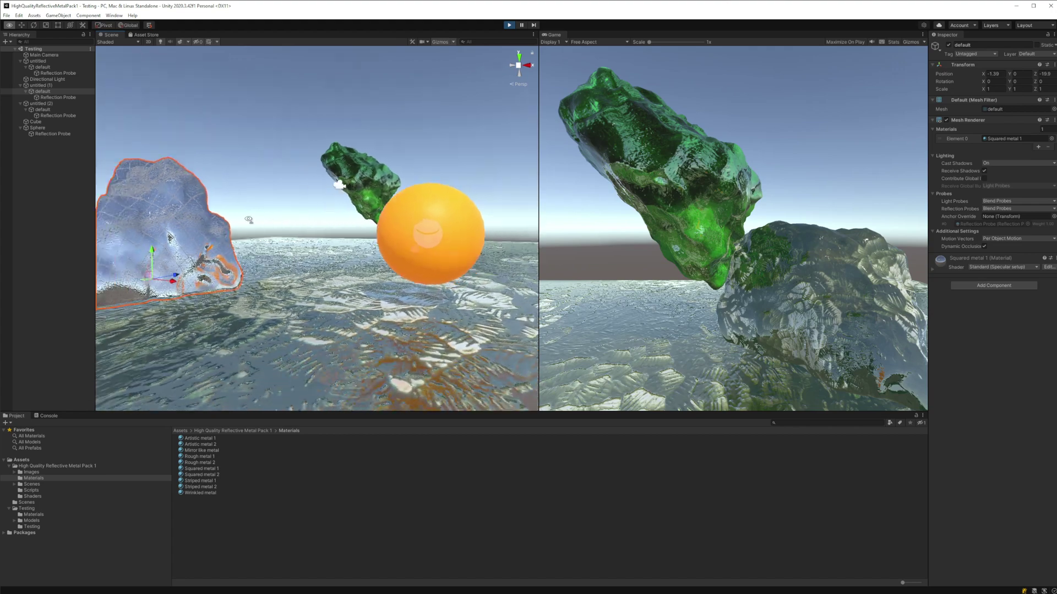